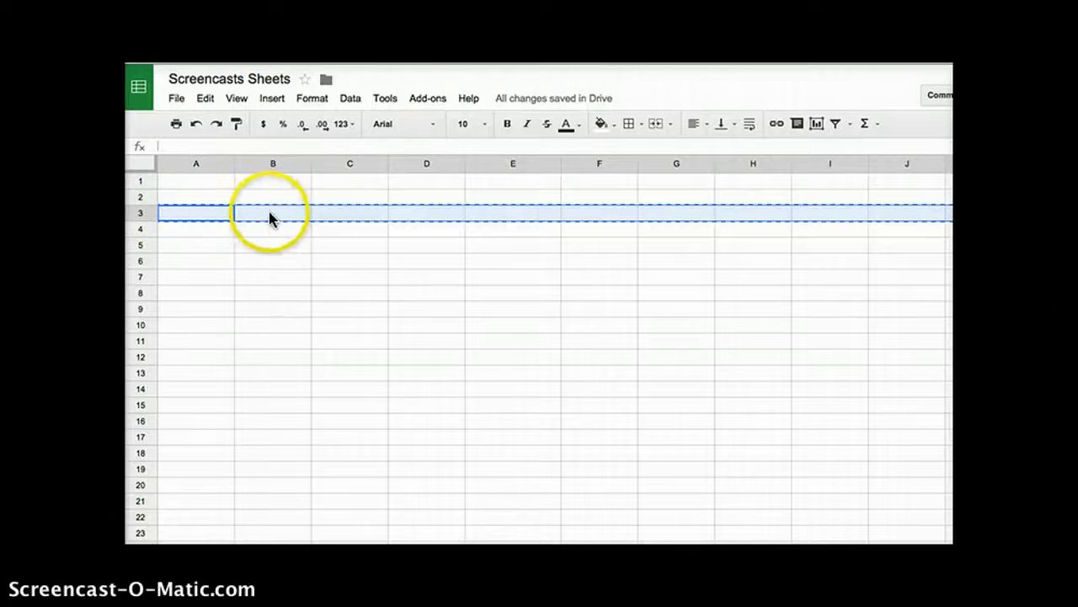
# Step: Enter the heading "Materials" in cell B3
pyautogui.click(271, 218)
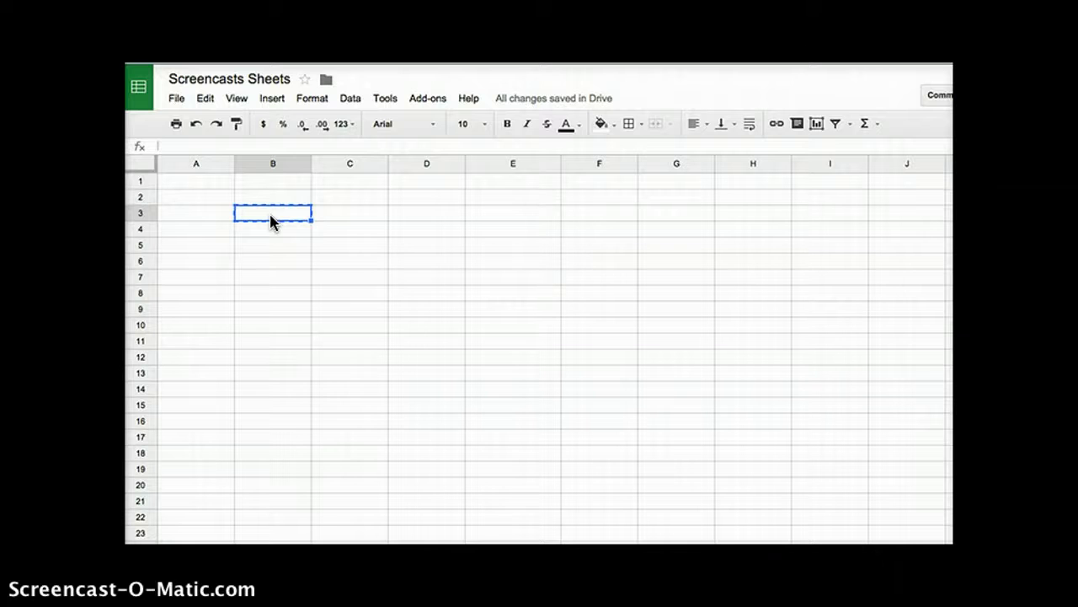
pyautogui.click(299, 218)
pyautogui.click(273, 219)
pyautogui.doubleClick(272, 216)
pyautogui.write('Material')
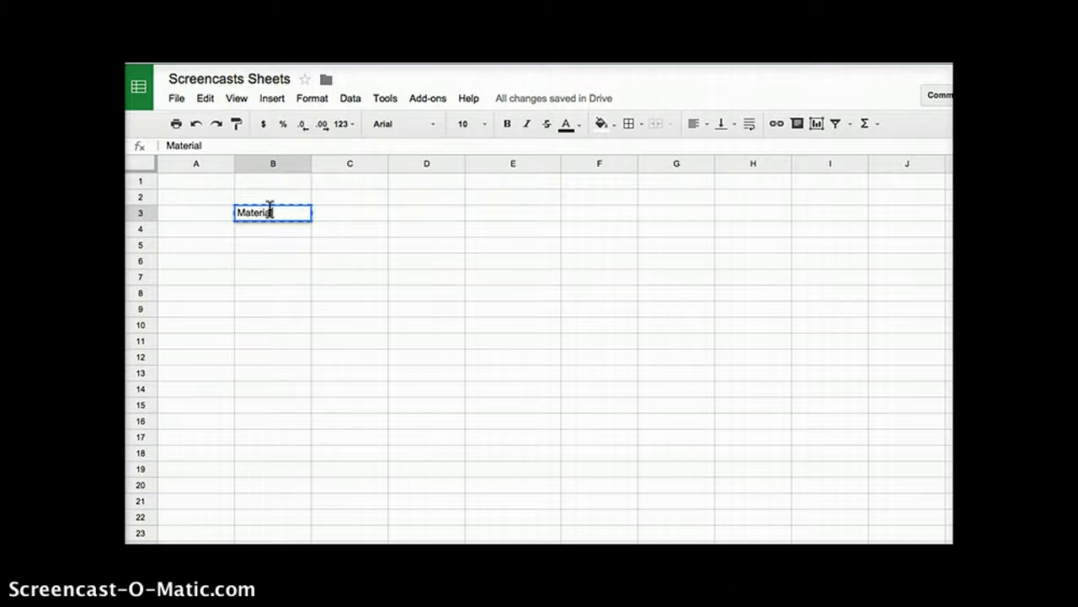
pyautogui.write('s')
# Step: List the materials Marble, Wood, Tile and Concrete in cells B4 to B7 under the heading
pyautogui.doubleClick(271, 234)
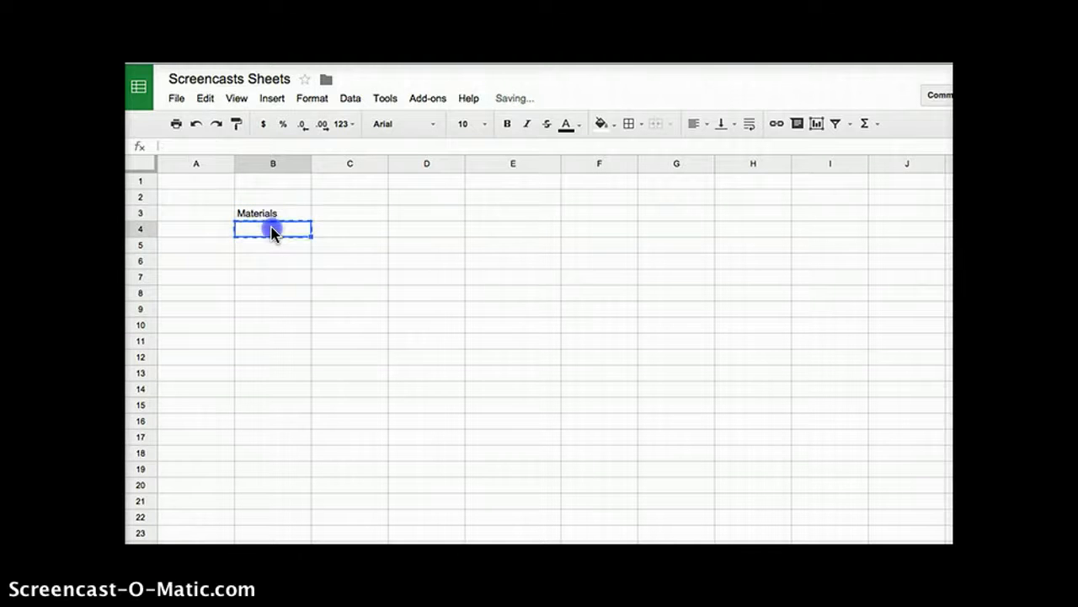
pyautogui.write('Marble')
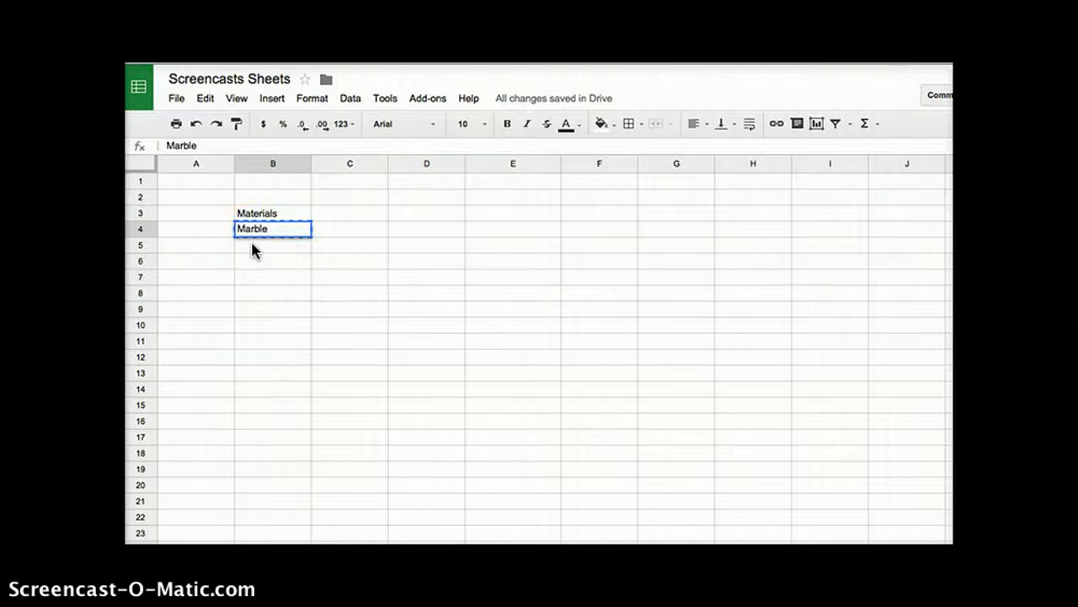
pyautogui.click(251, 242)
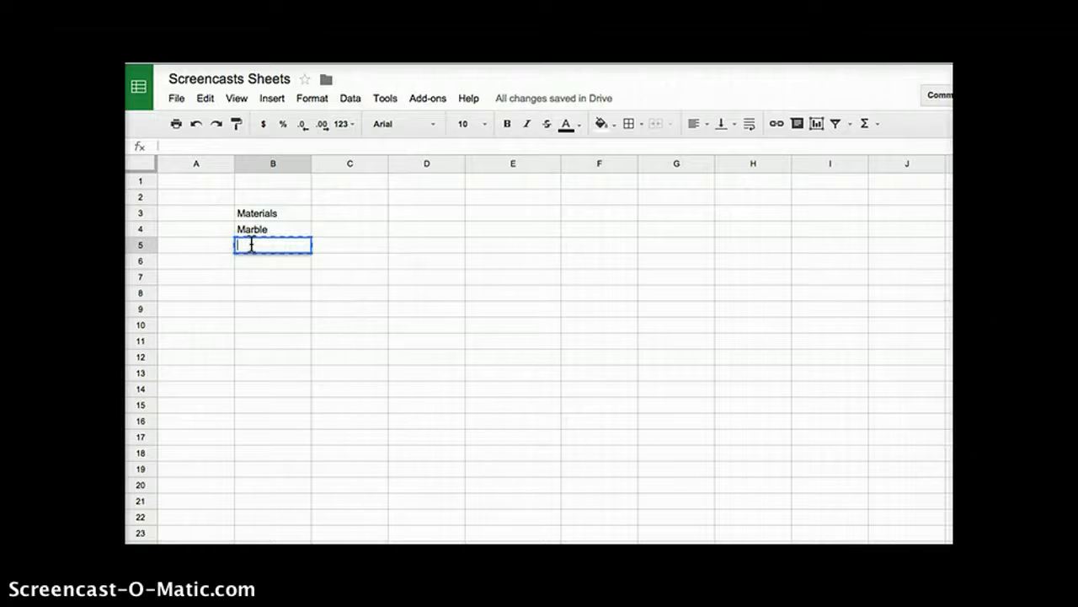
pyautogui.write('Wood')
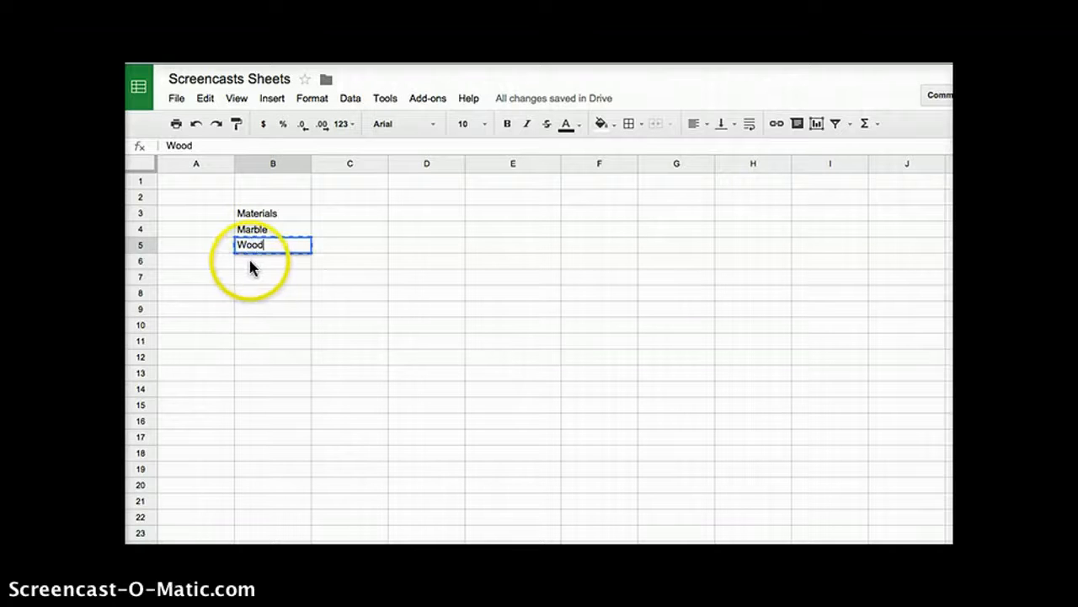
pyautogui.click(248, 262)
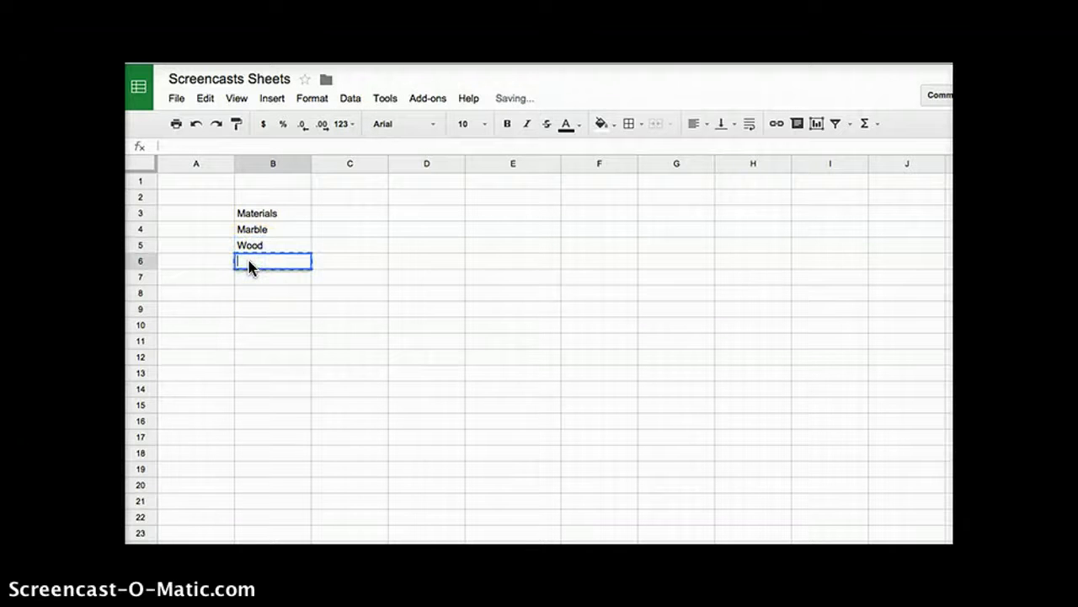
pyautogui.write('Tile')
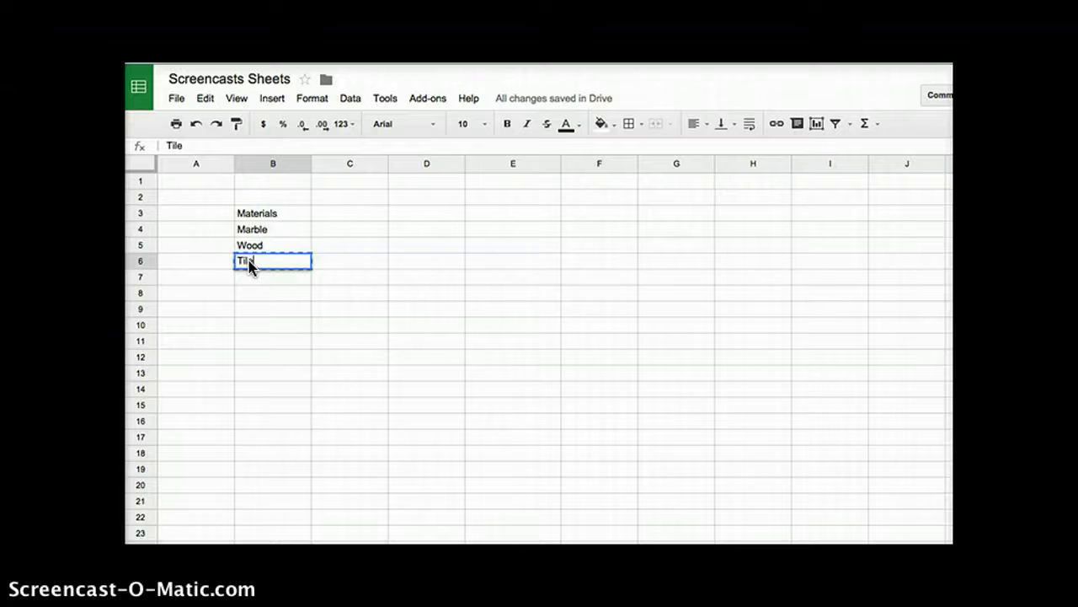
pyautogui.click(250, 276)
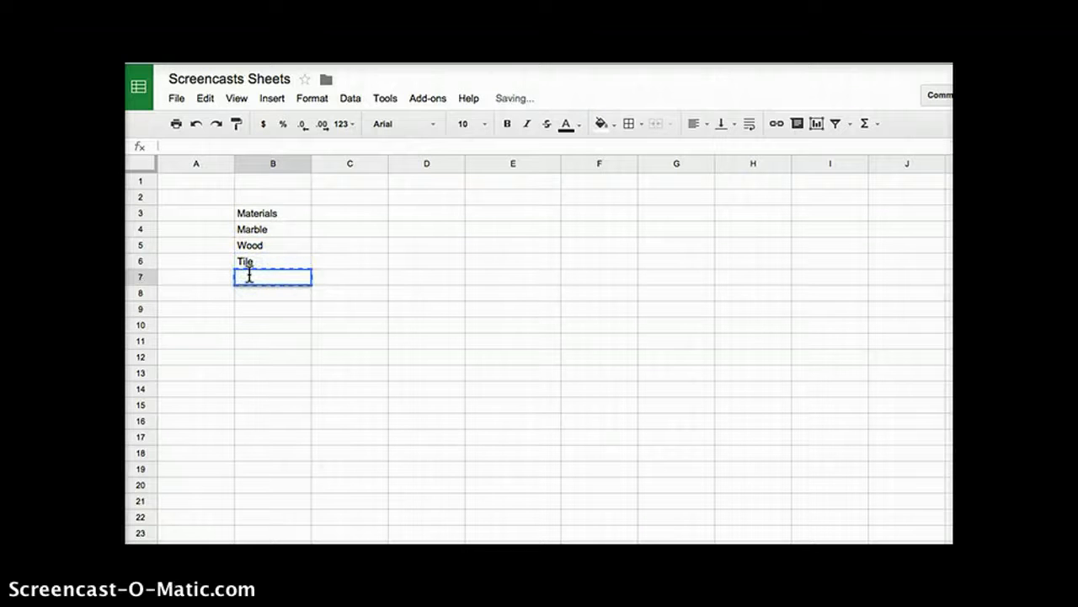
pyautogui.write('Concrete')
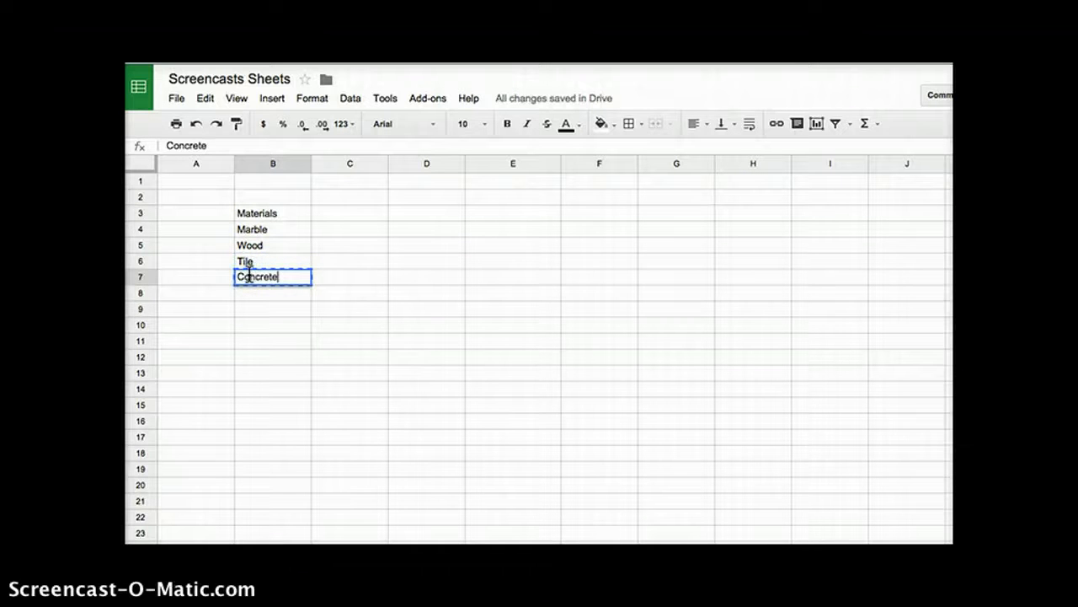
# Step: Make the "Materials" heading in cell B3 bold
pyautogui.click(261, 214)
pyautogui.doubleClick(289, 210)
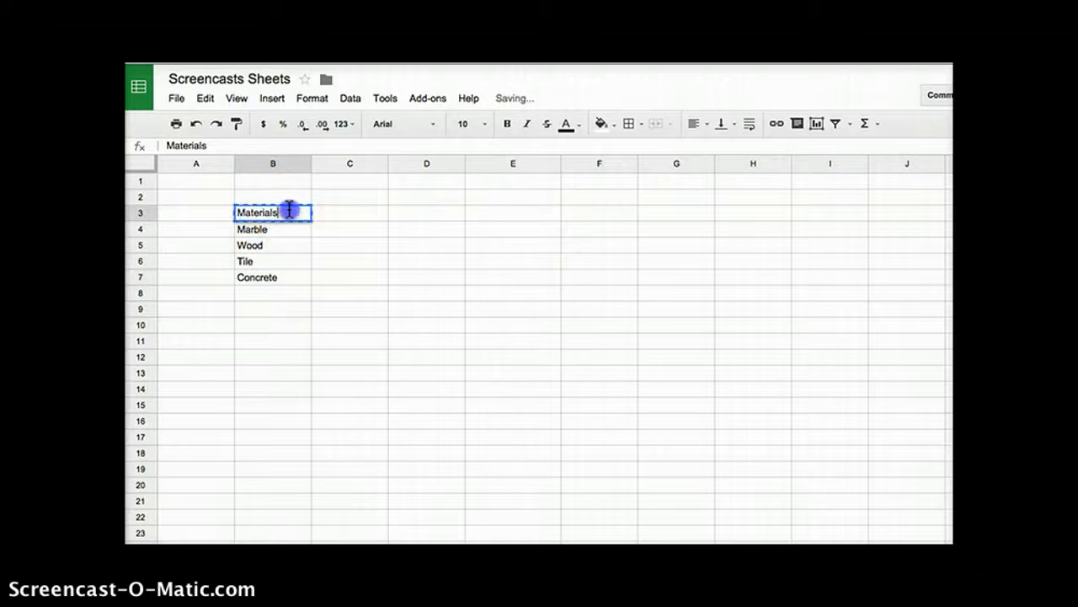
pyautogui.moveTo(289, 210); pyautogui.dragTo(236, 211)
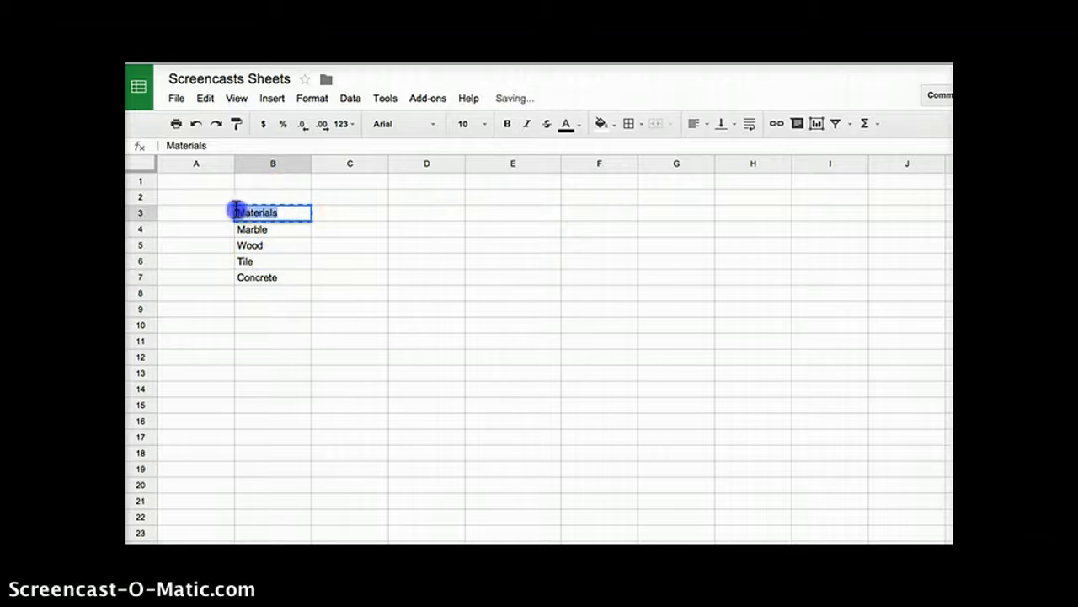
pyautogui.click(507, 124)
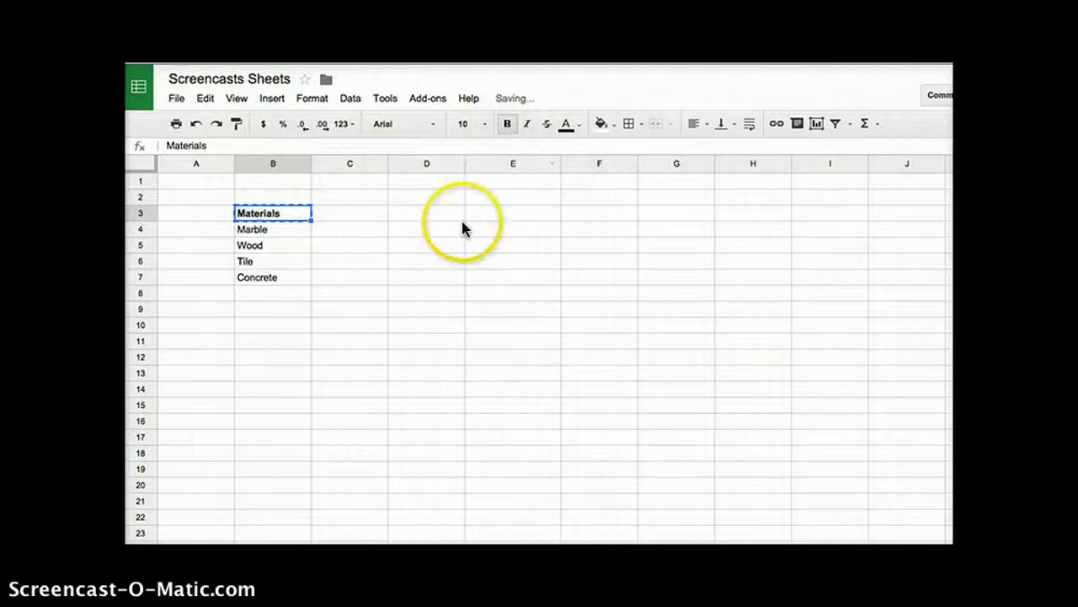
pyautogui.click(348, 285)
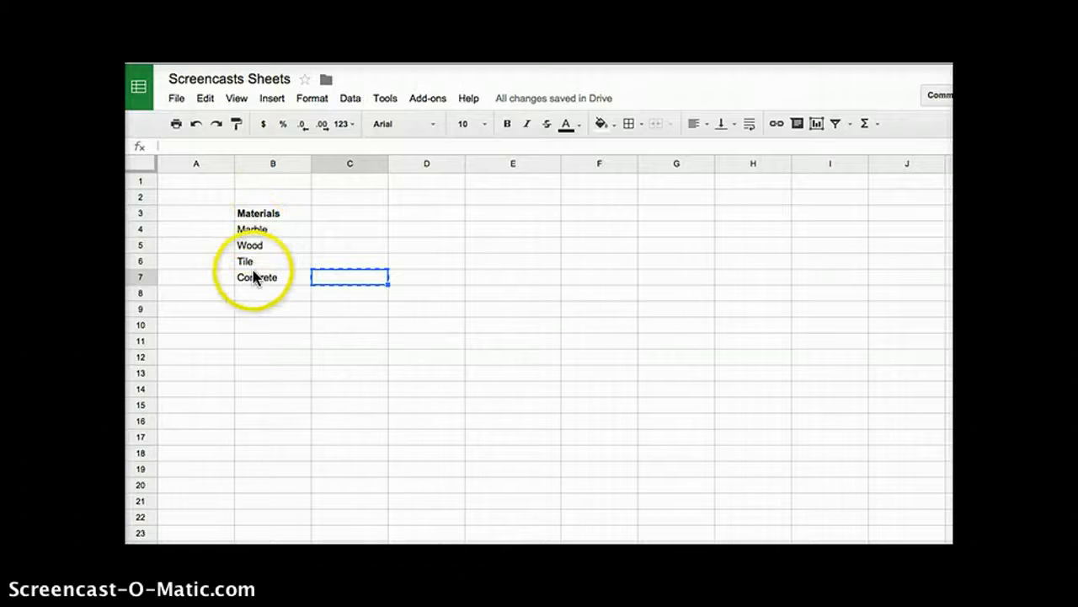
# Step: Set the font size of the entire sheet to 14
pyautogui.click(147, 164)
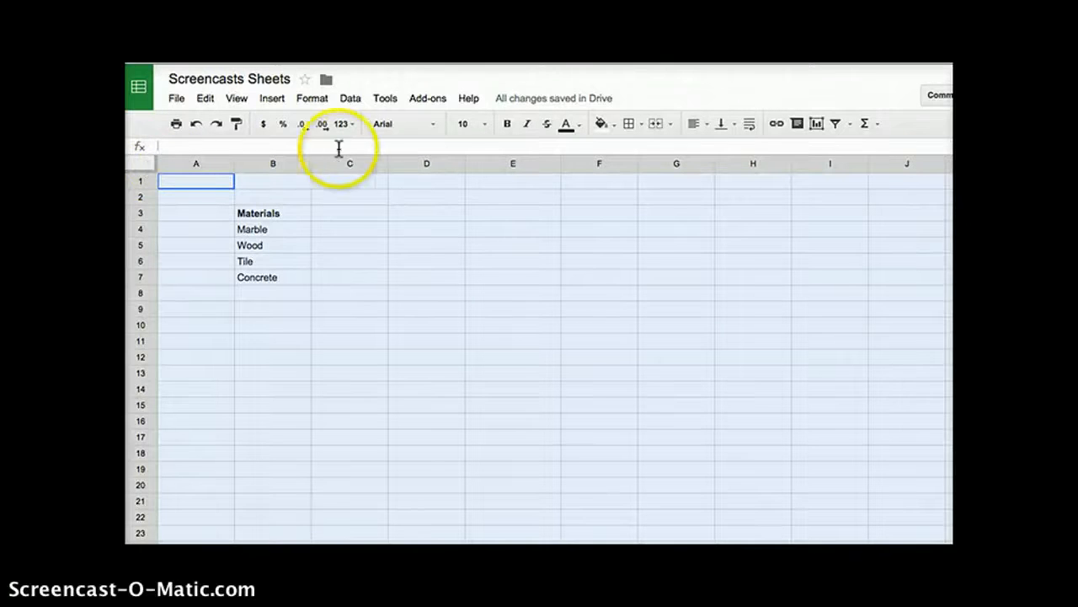
pyautogui.click(485, 125)
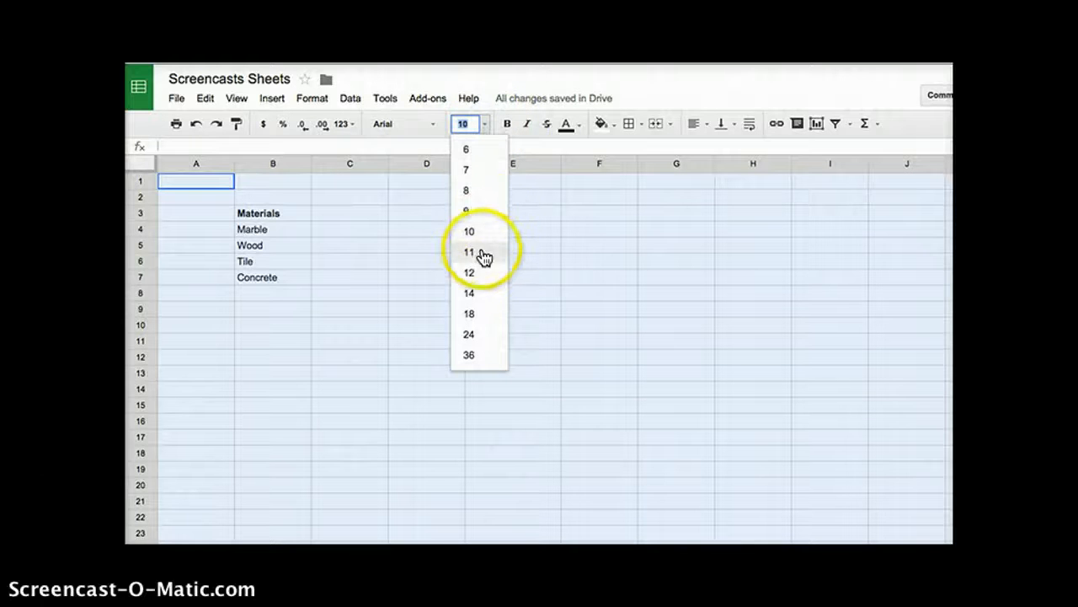
pyautogui.click(473, 293)
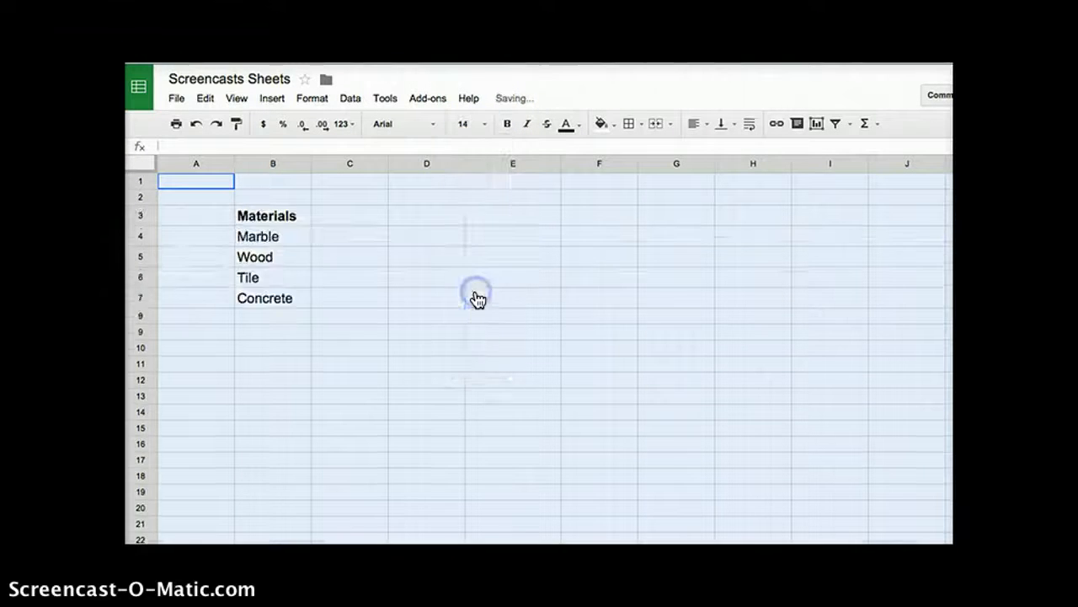
pyautogui.click(475, 296)
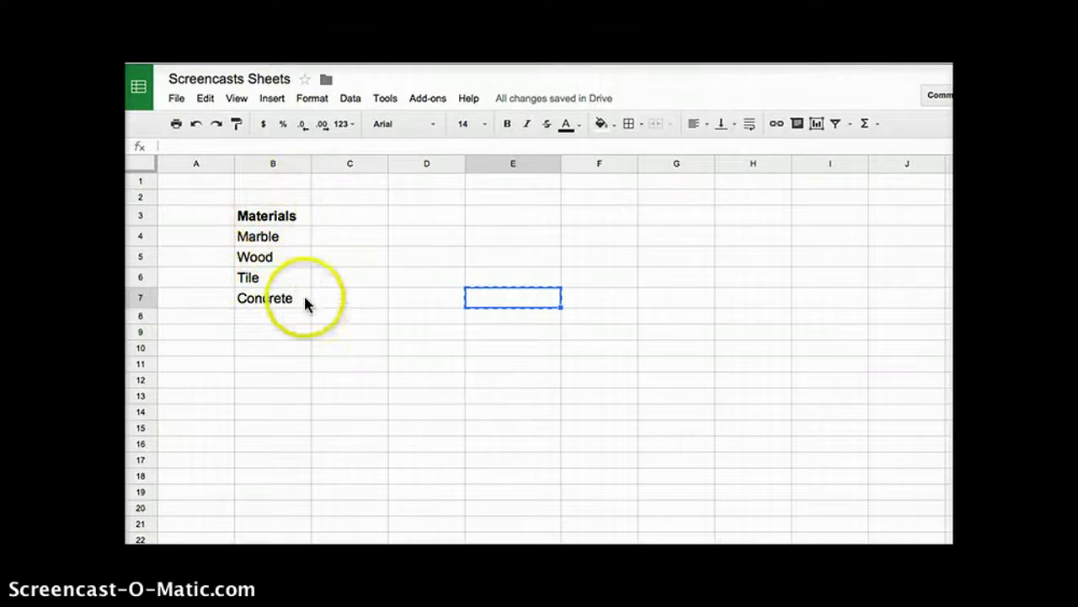
# Step: Enter the heading "Mass before we added the acid (g)" in cell C3
pyautogui.click(323, 215)
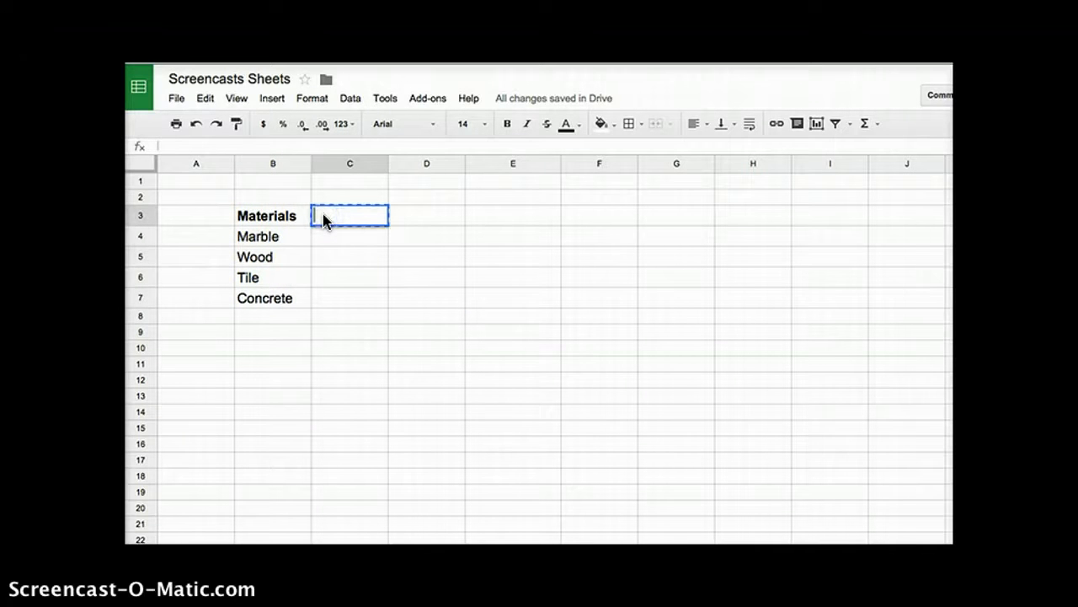
pyautogui.write('Mass before')
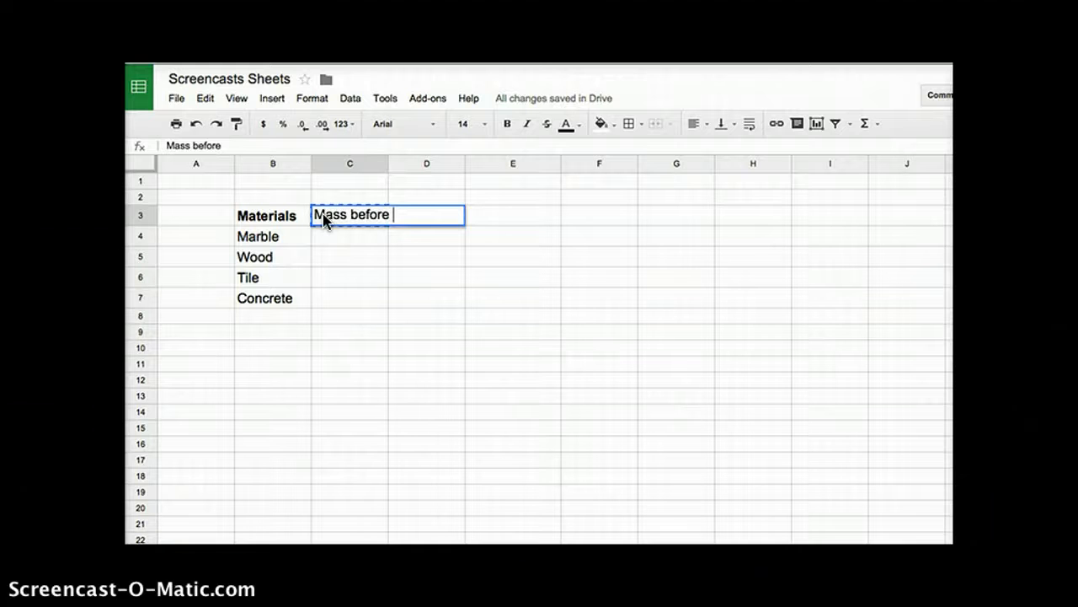
pyautogui.write(' we added ')
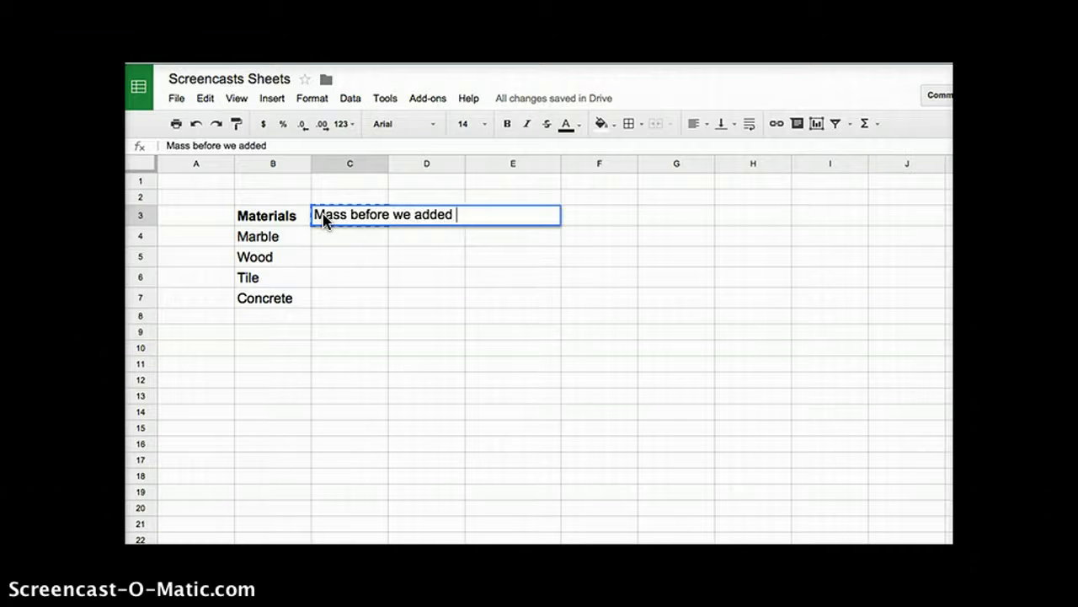
pyautogui.write('the acid ')
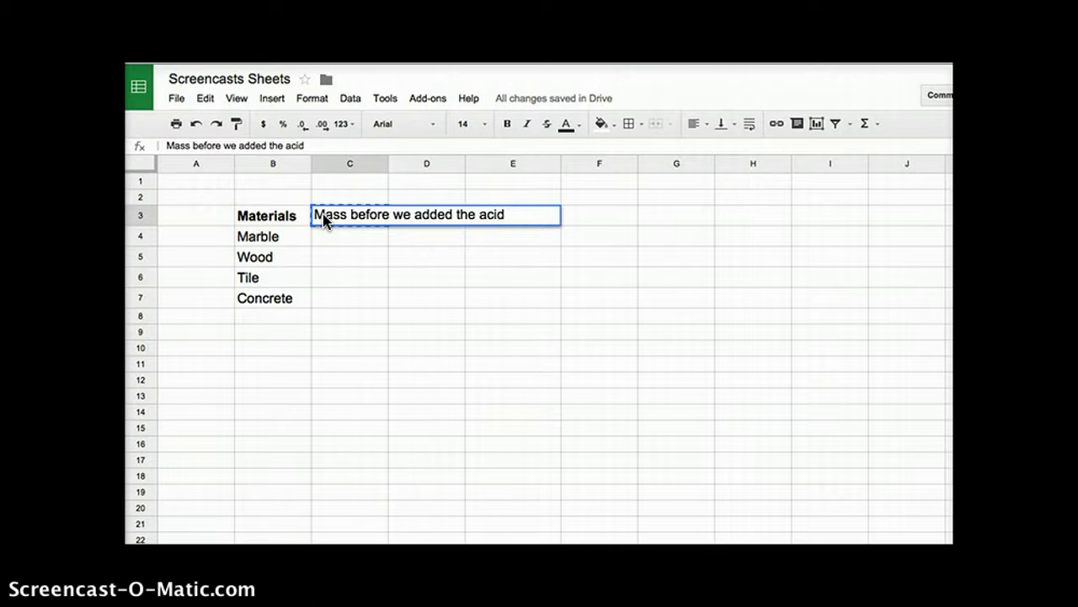
pyautogui.write('(g)')
pyautogui.press('Return')
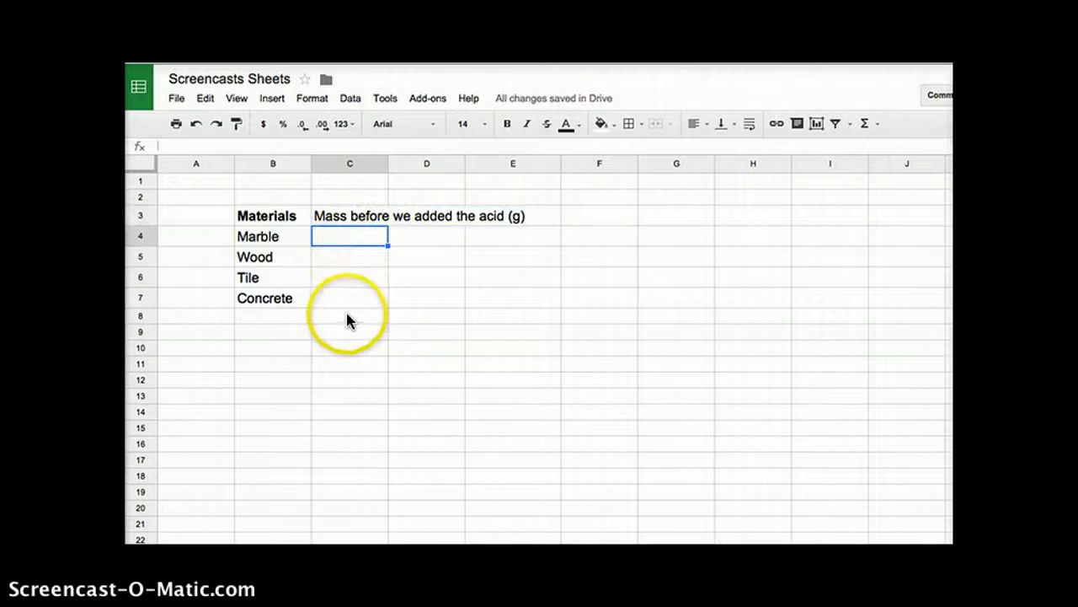
# Step: Wrap the text of the heading in C3 and widen column C so the heading fits on two lines
pyautogui.click(364, 218)
pyautogui.hotkey('ctrl', 'c')
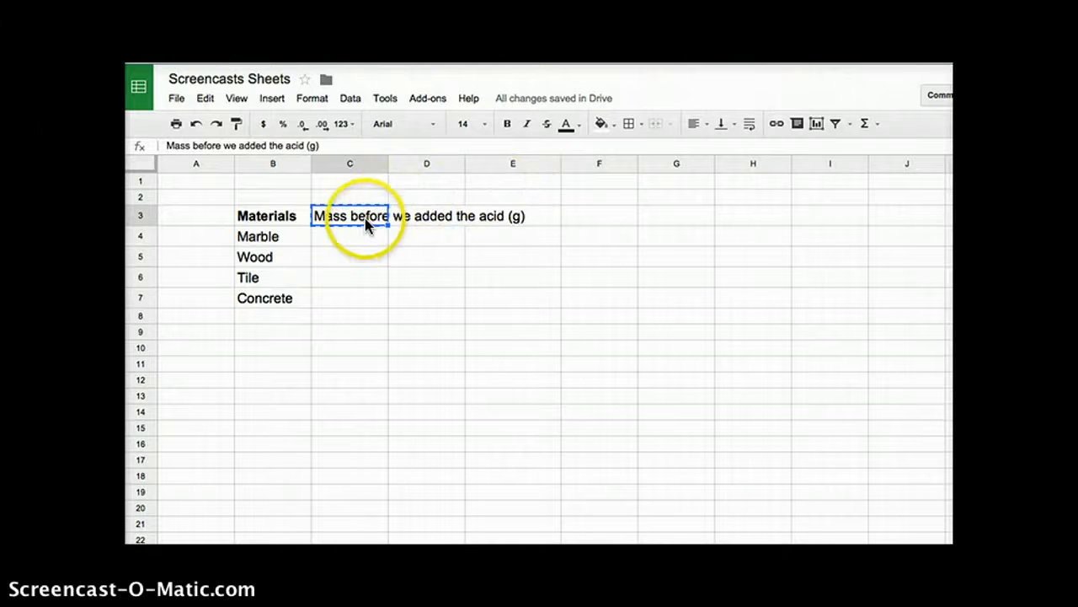
pyautogui.click(750, 124)
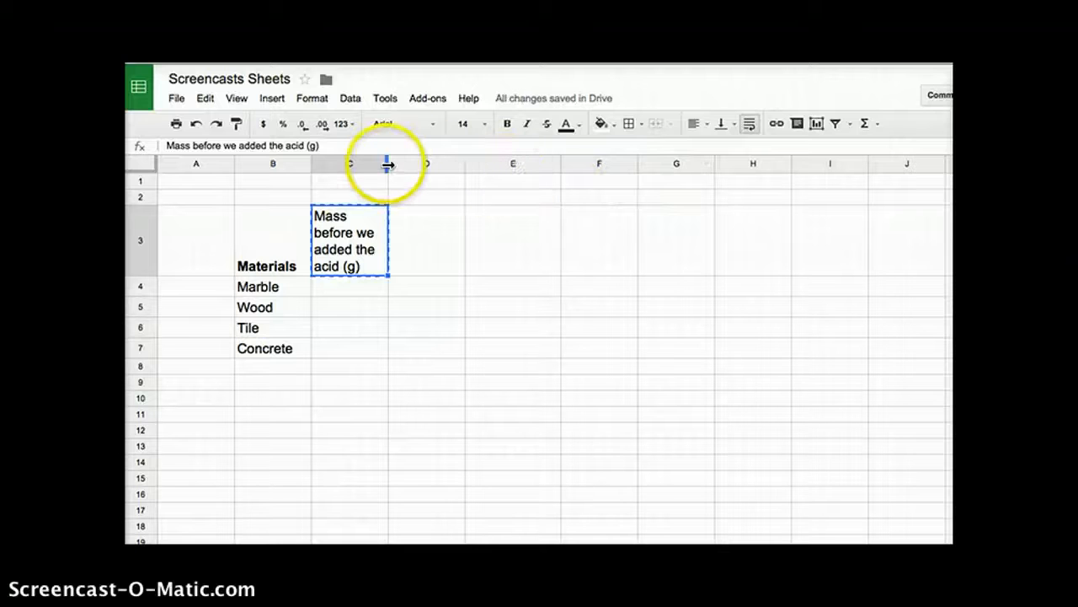
pyautogui.moveTo(388, 164); pyautogui.dragTo(458, 169)
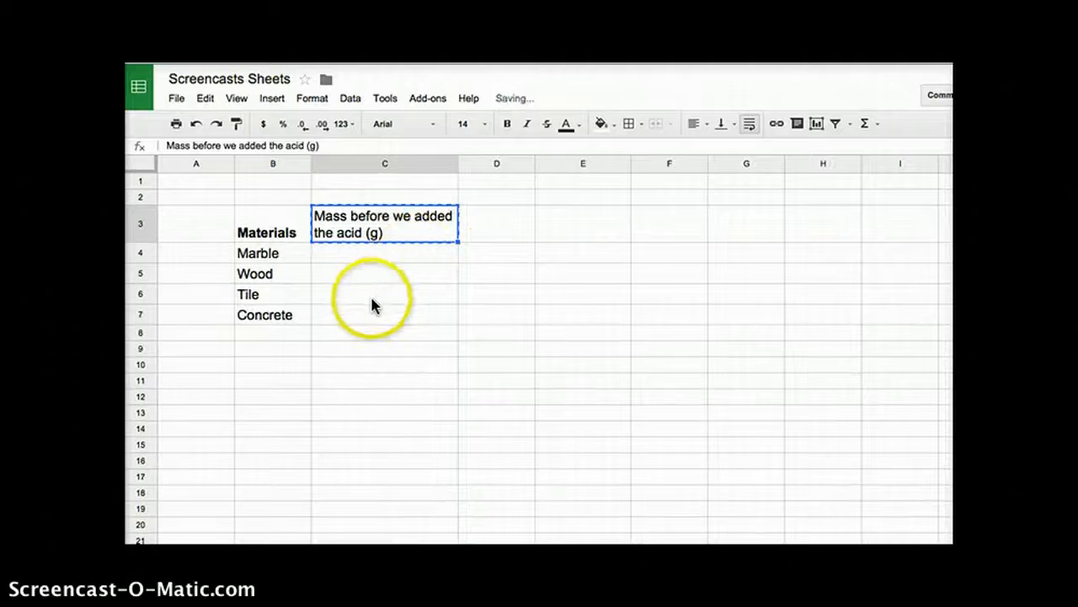
# Step: Enter the heading "Mass after we added the acid (g)" in cell D3
pyautogui.click(469, 257)
pyautogui.click(472, 216)
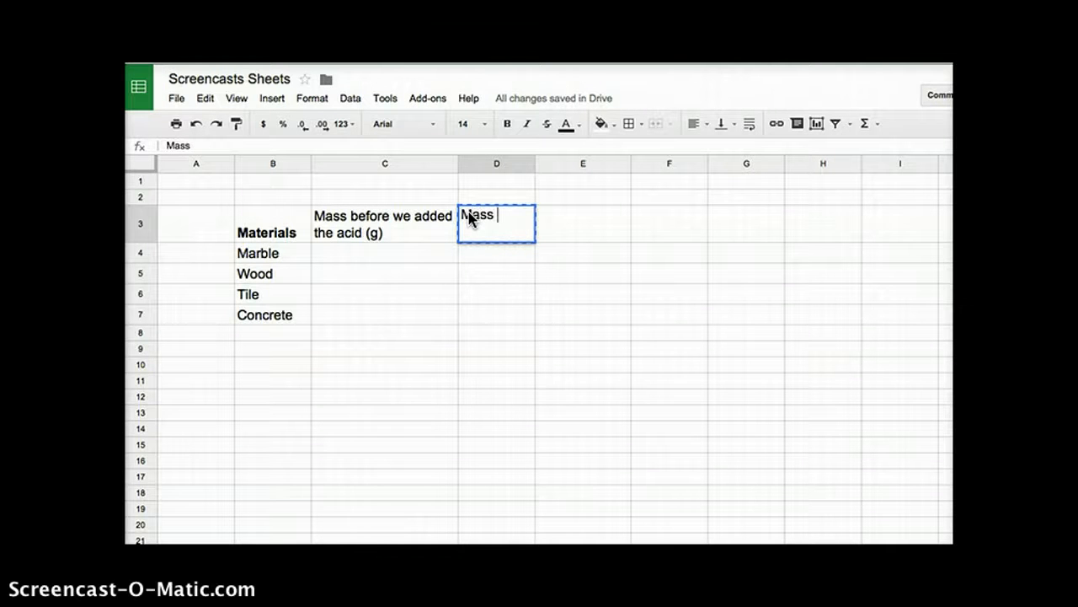
pyautogui.write('er we')
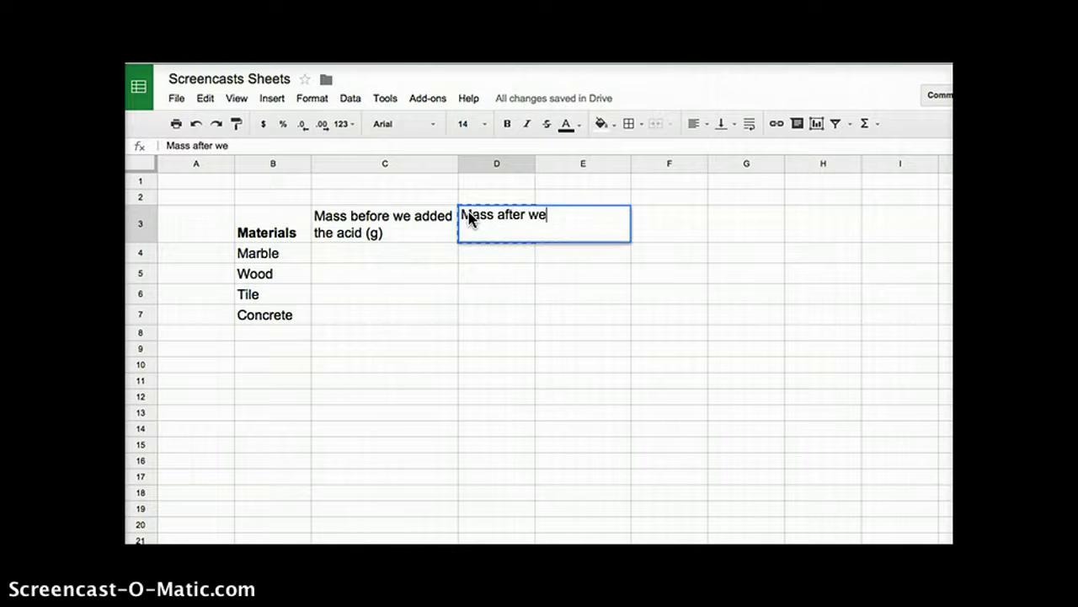
pyautogui.write(' added the acid (g')
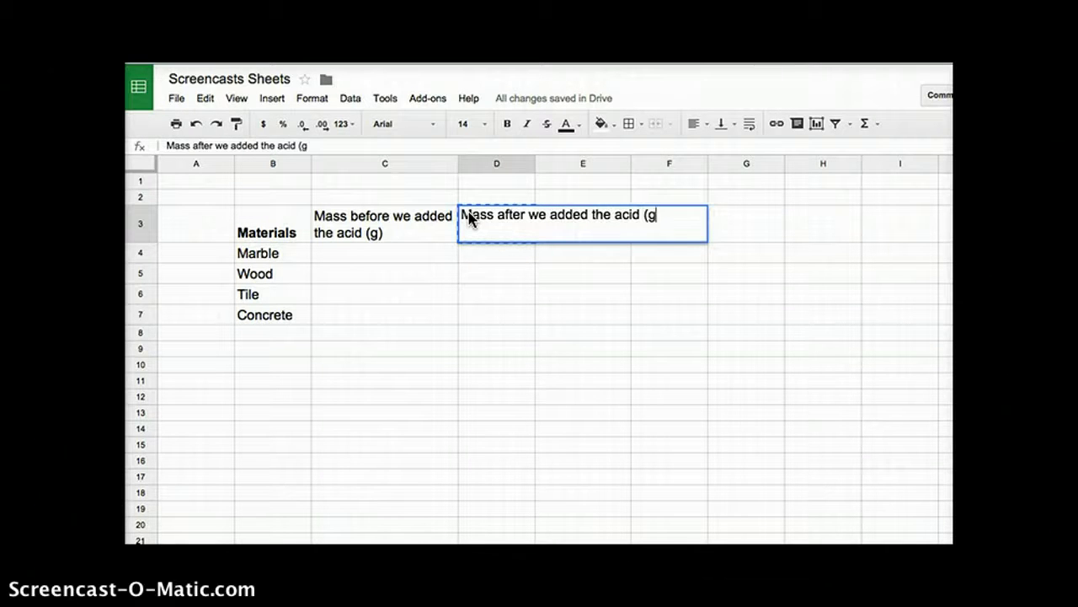
pyautogui.write(')')
pyautogui.press('Return')
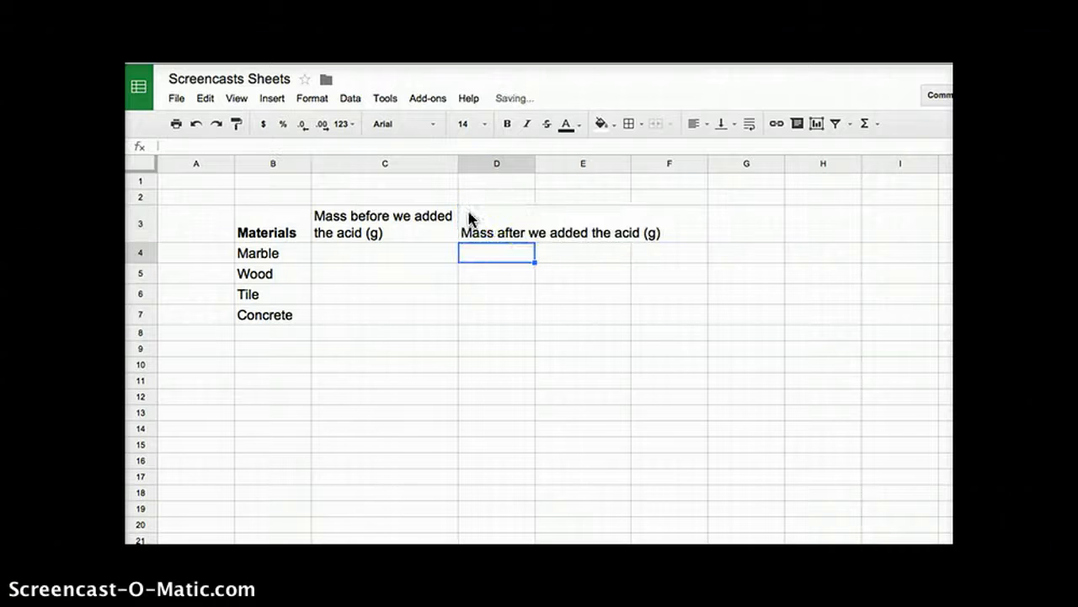
# Step: Wrap the text of the heading in D3 and widen column D so the heading fits on two lines
pyautogui.click(508, 223)
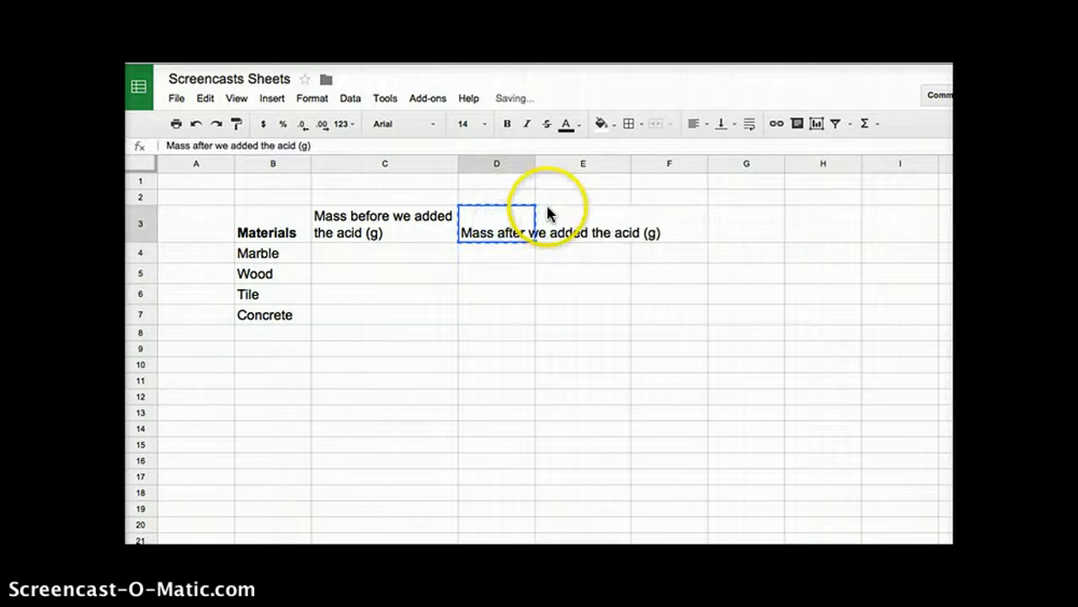
pyautogui.click(749, 125)
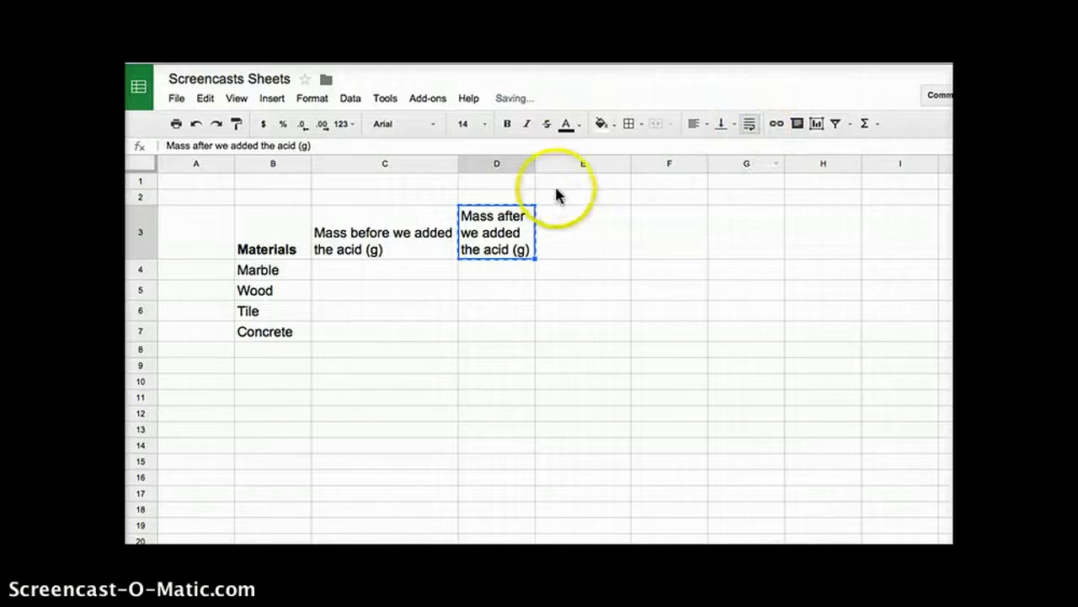
pyautogui.moveTo(534, 166); pyautogui.dragTo(626, 170)
pyautogui.click(582, 215)
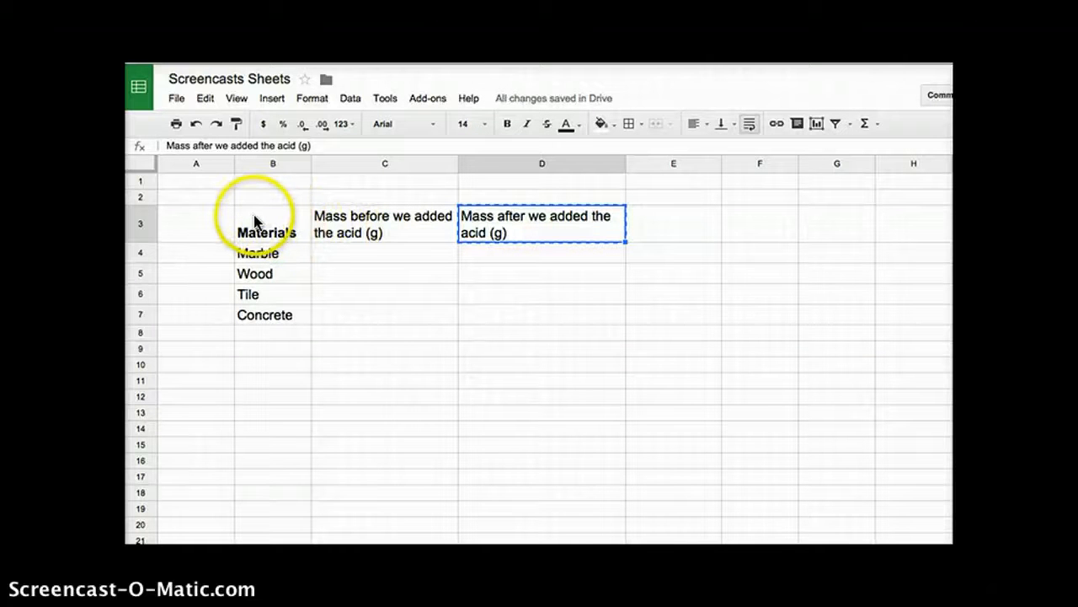
# Step: Make the three column headings in B3:D3 bold
pyautogui.moveTo(249, 219); pyautogui.dragTo(539, 211)
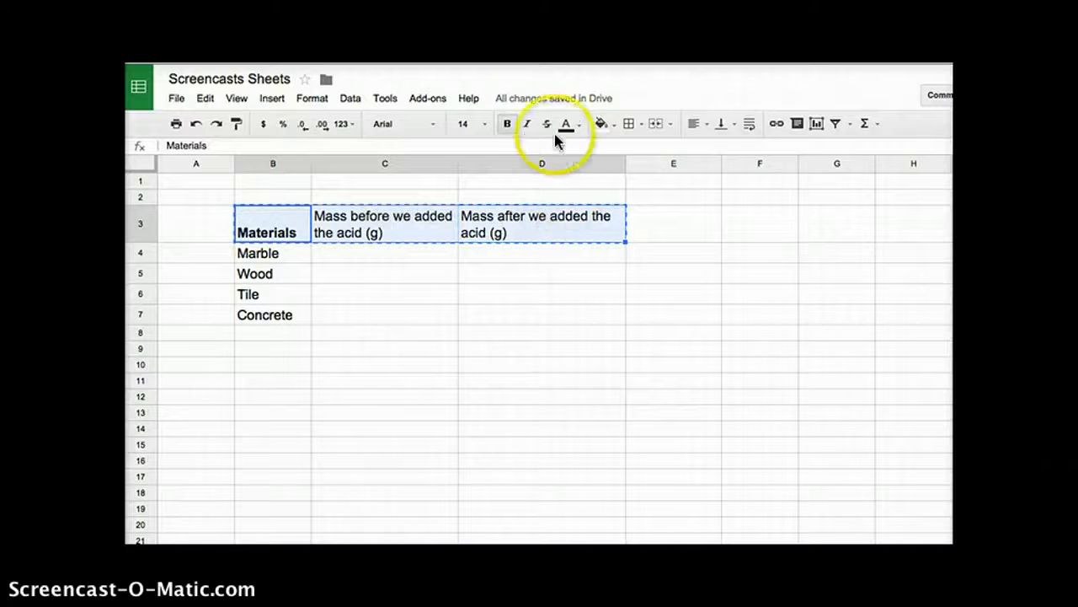
pyautogui.click(507, 124)
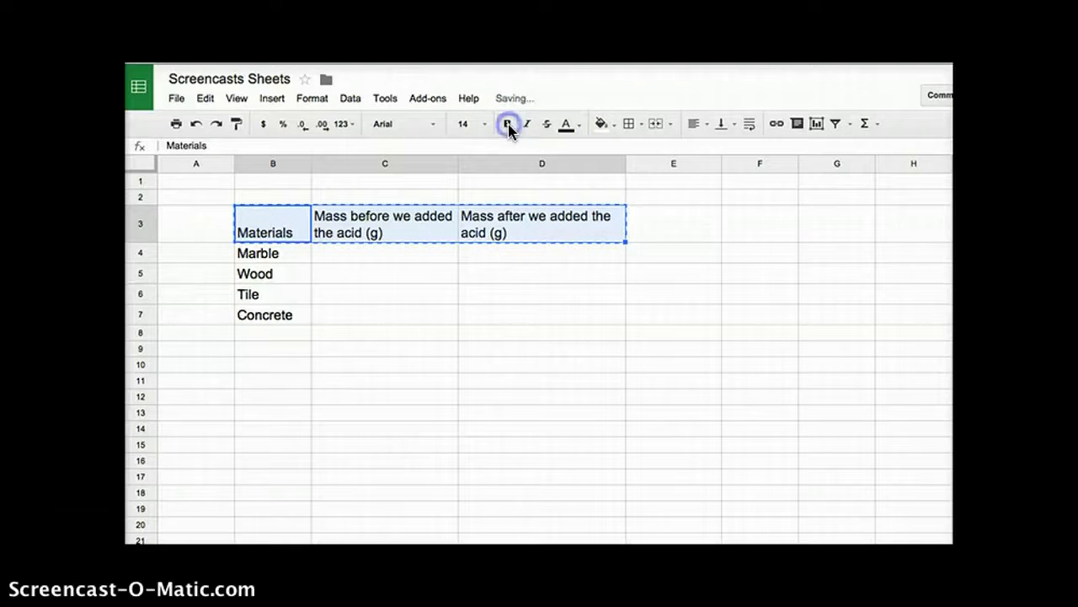
pyautogui.click(508, 123)
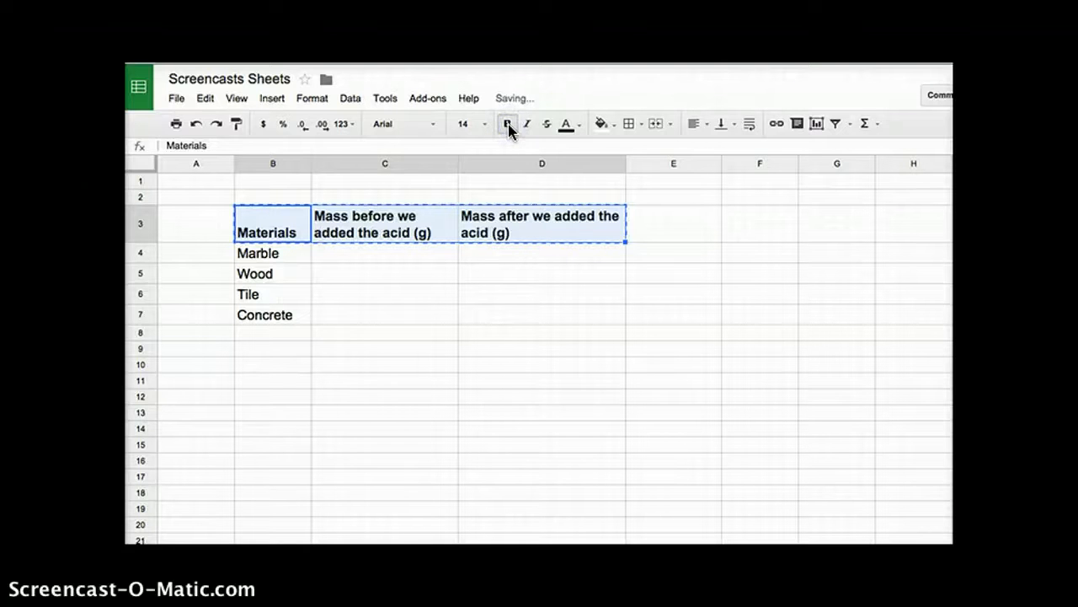
# Step: Center the headings in B3:D3 horizontally and align them to the middle of the row vertically
pyautogui.click(704, 124)
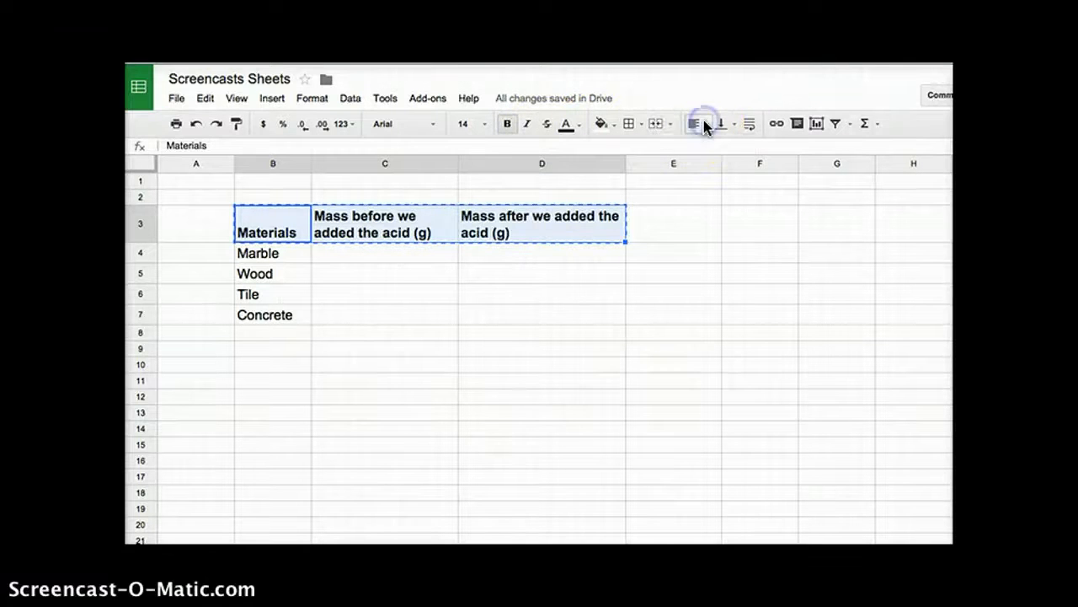
pyautogui.click(706, 125)
pyautogui.click(721, 156)
pyautogui.click(721, 127)
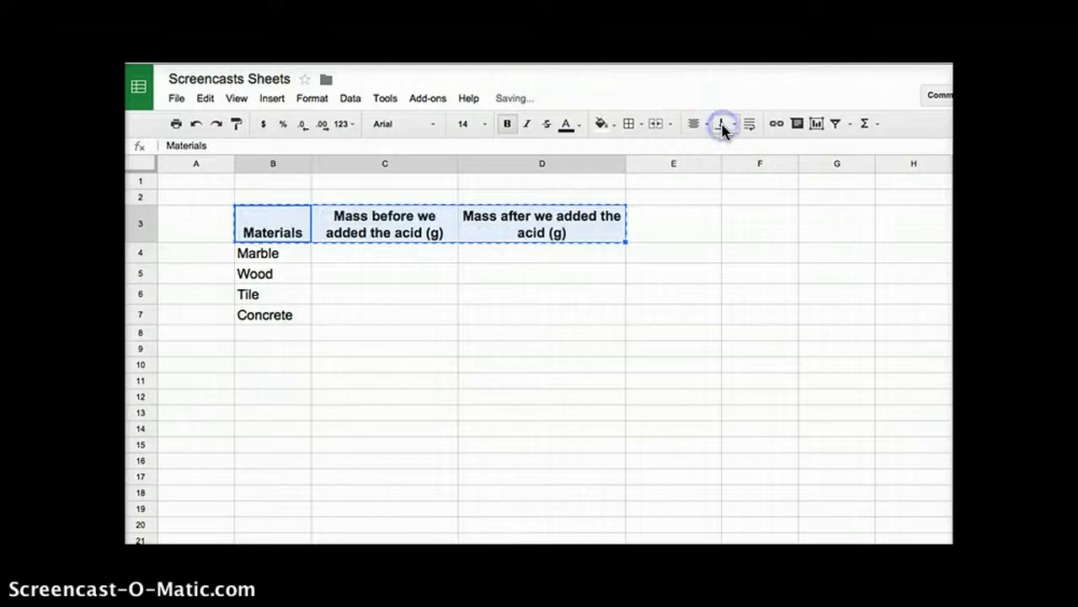
pyautogui.click(749, 150)
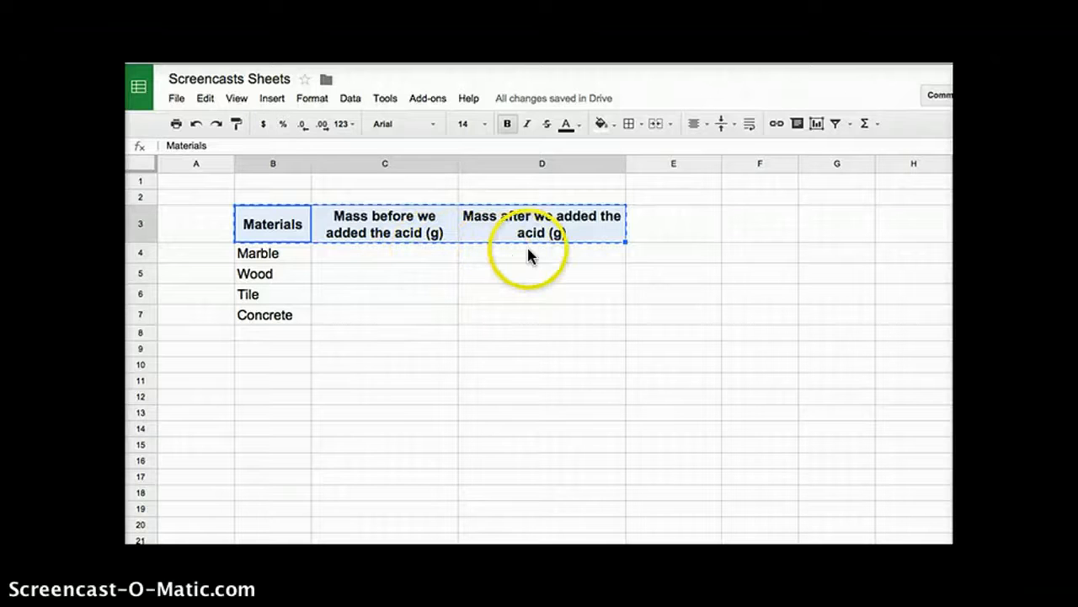
# Step: Enter 5.0 in cell C4 as the marble's mass before the acid was added
pyautogui.click(374, 251)
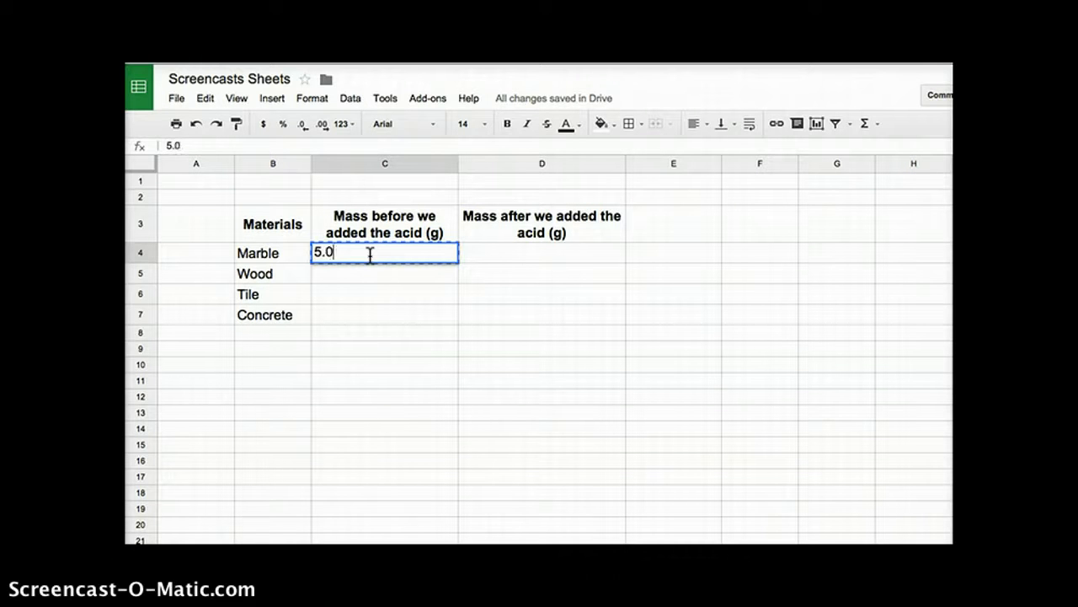
pyautogui.press('Return')
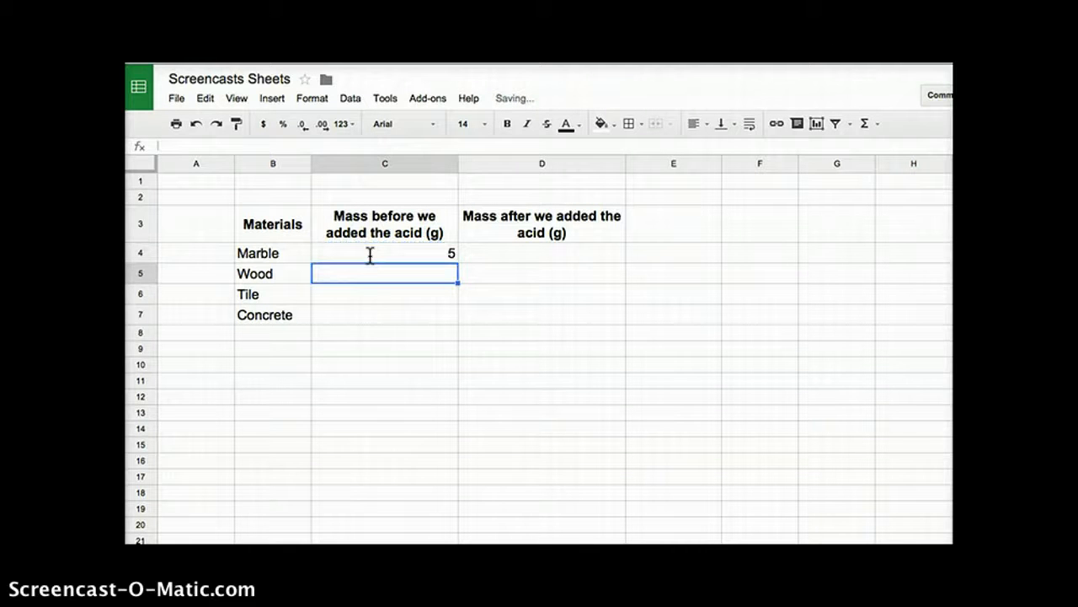
pyautogui.click(421, 253)
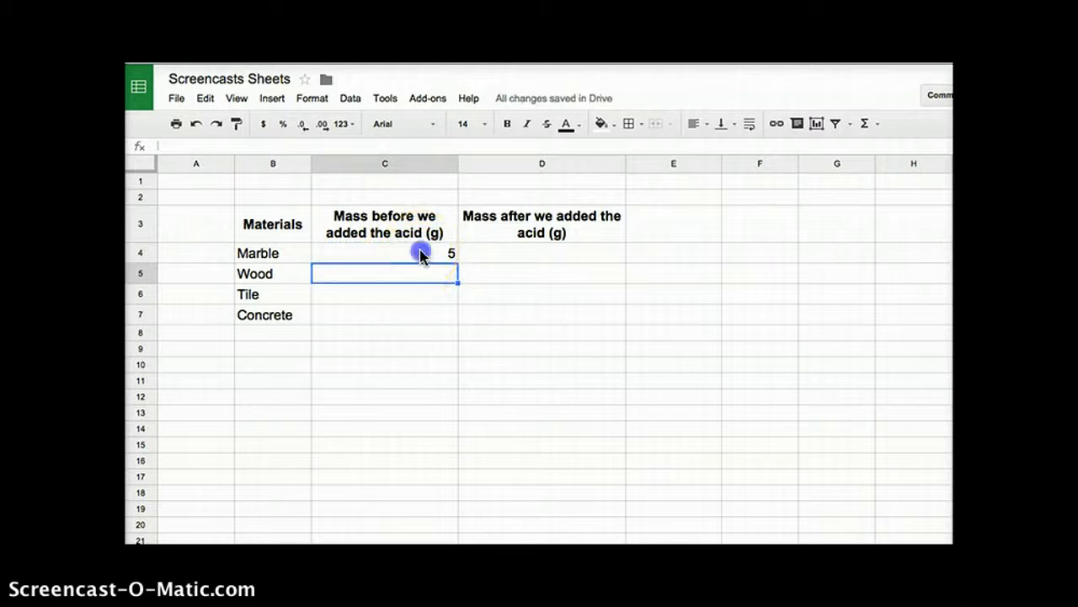
pyautogui.hotkey('ctrl', 'c')
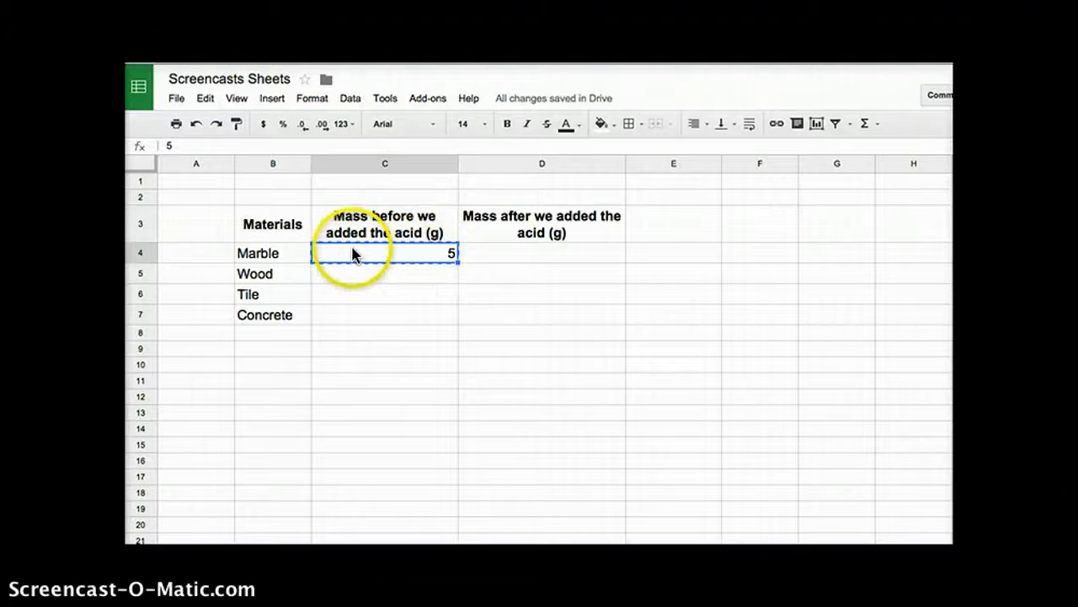
# Step: Format the mass cells C4:D7 to show one decimal place and center them horizontally
pyautogui.moveTo(345, 255); pyautogui.dragTo(534, 312)
pyautogui.hotkey('ctrl', 'c')
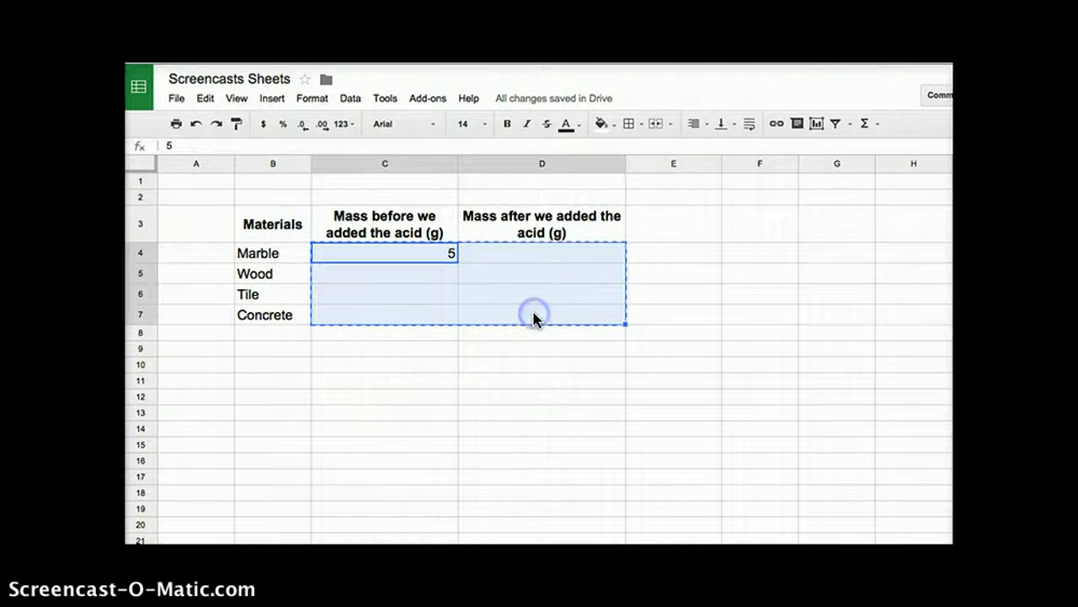
pyautogui.click(322, 128)
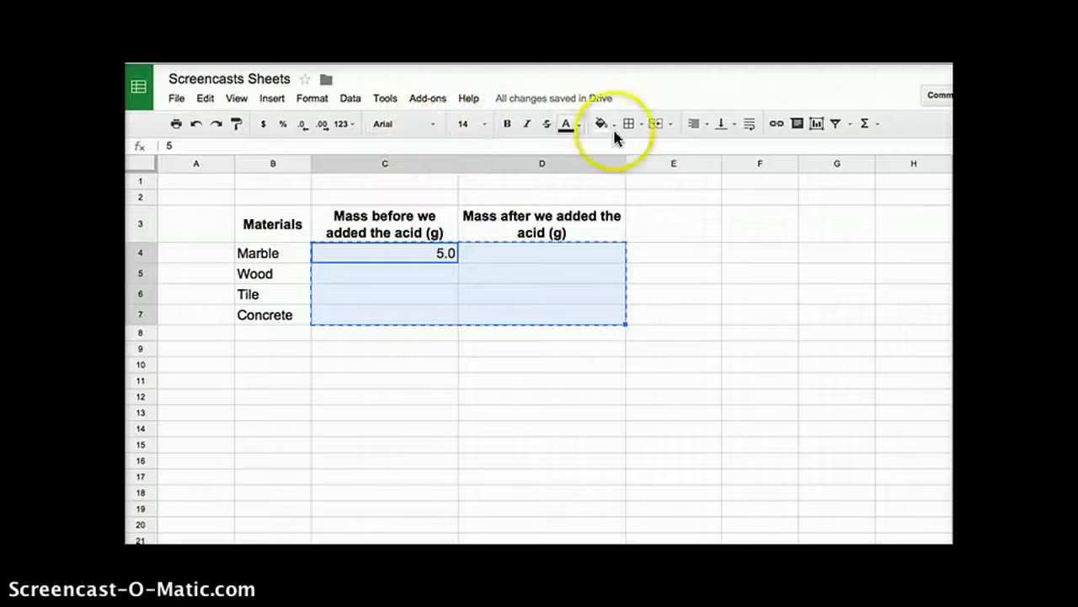
pyautogui.click(707, 124)
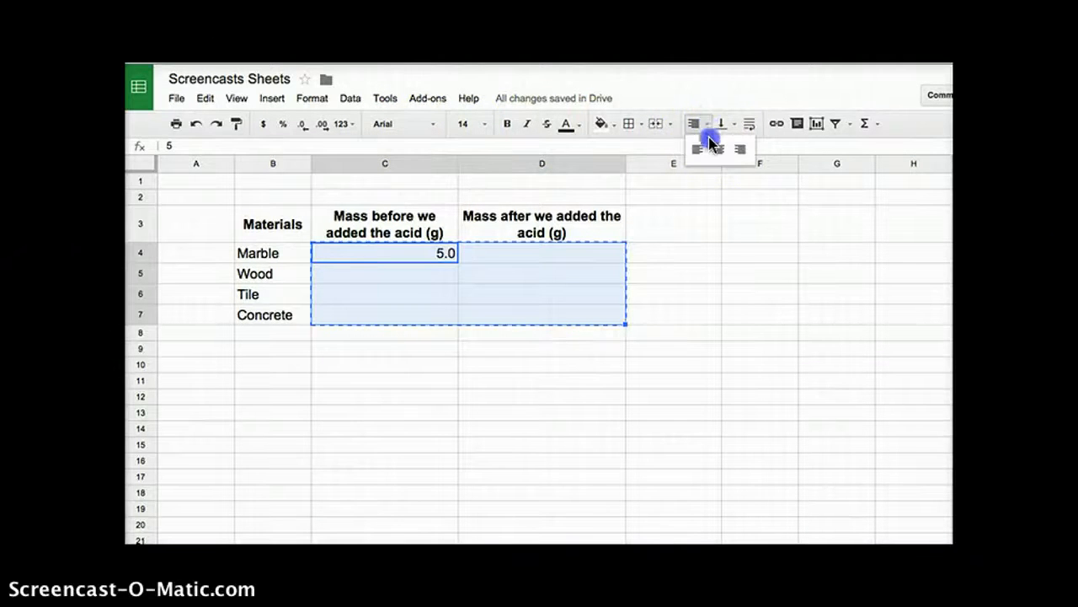
pyautogui.click(718, 149)
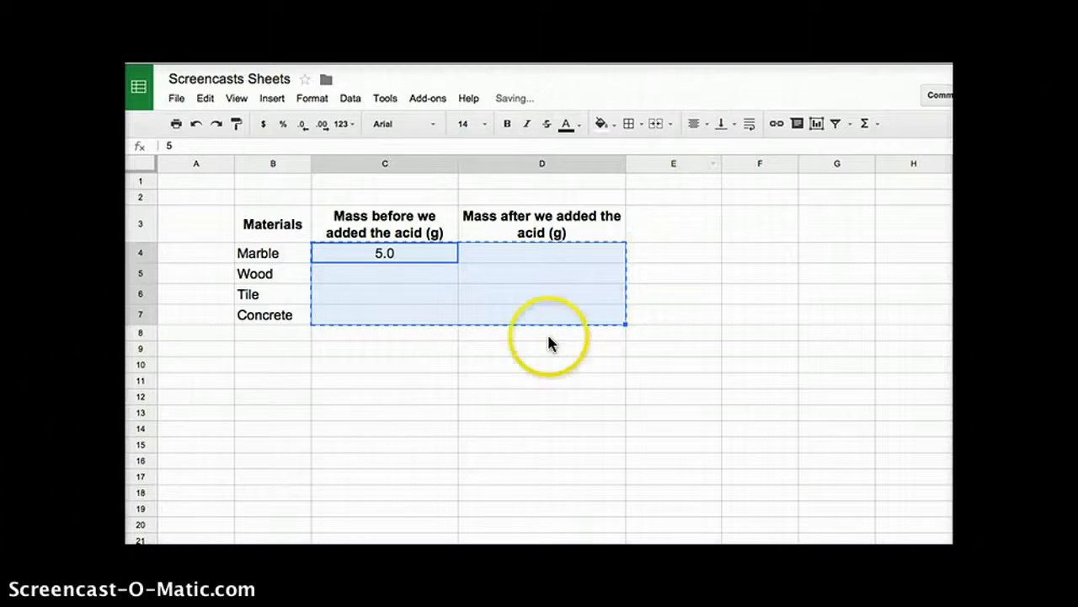
pyautogui.click(398, 293)
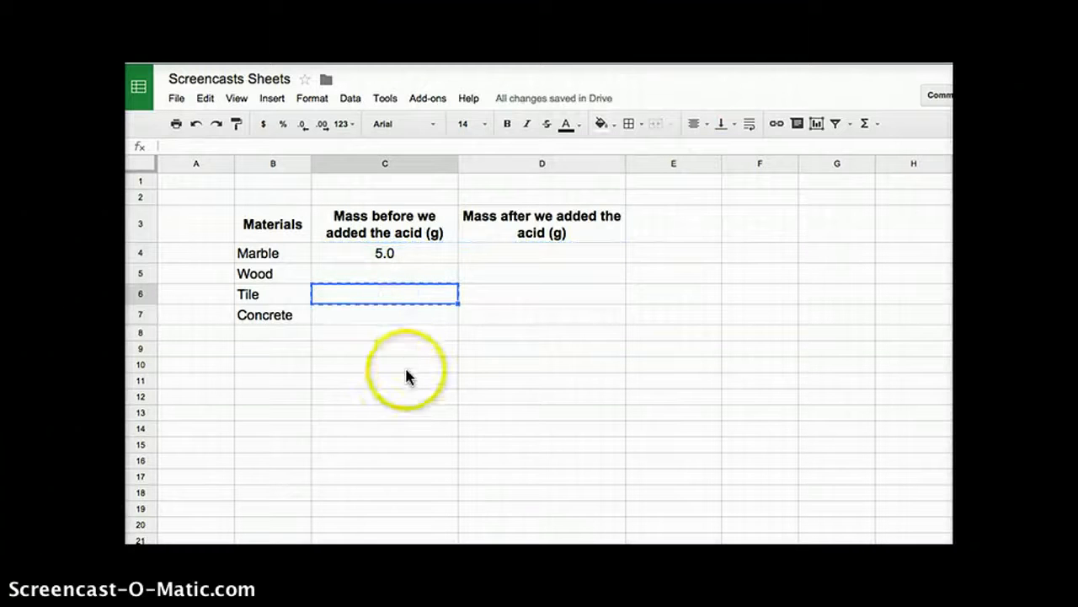
# Step: Fill the 5.0 value from C4 down through C7 for wood, tile and concrete
pyautogui.click(389, 254)
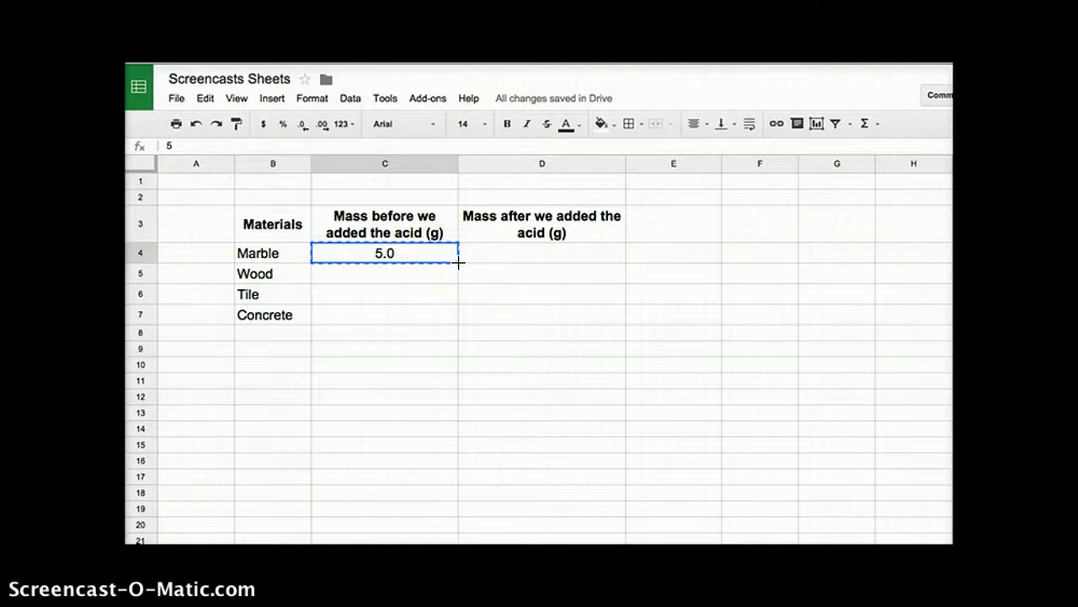
pyautogui.moveTo(458, 263); pyautogui.dragTo(456, 315)
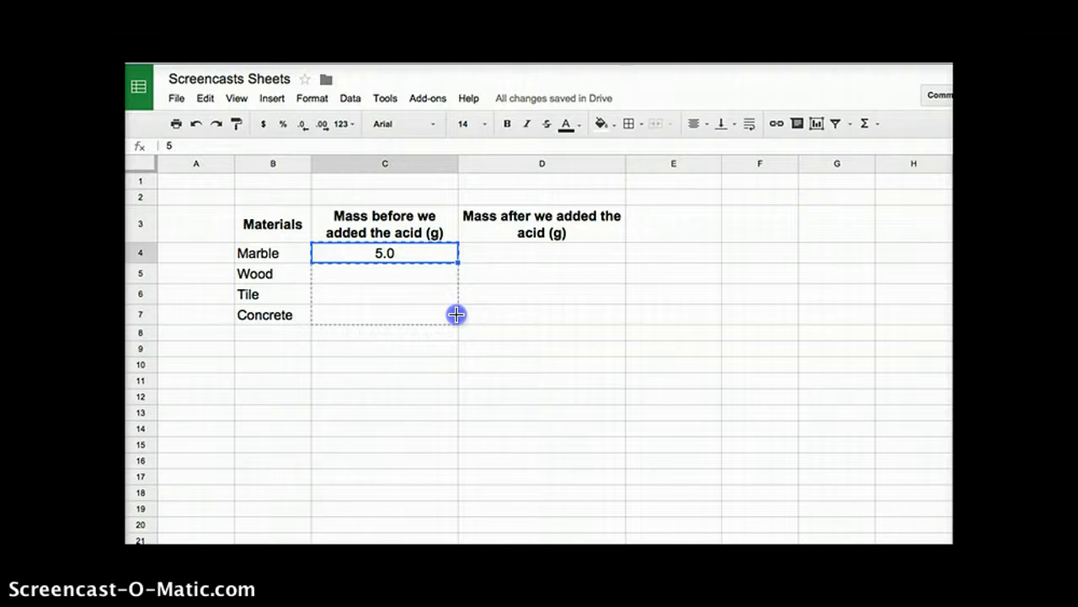
pyautogui.moveTo(456, 314); pyautogui.dragTo(456, 314)
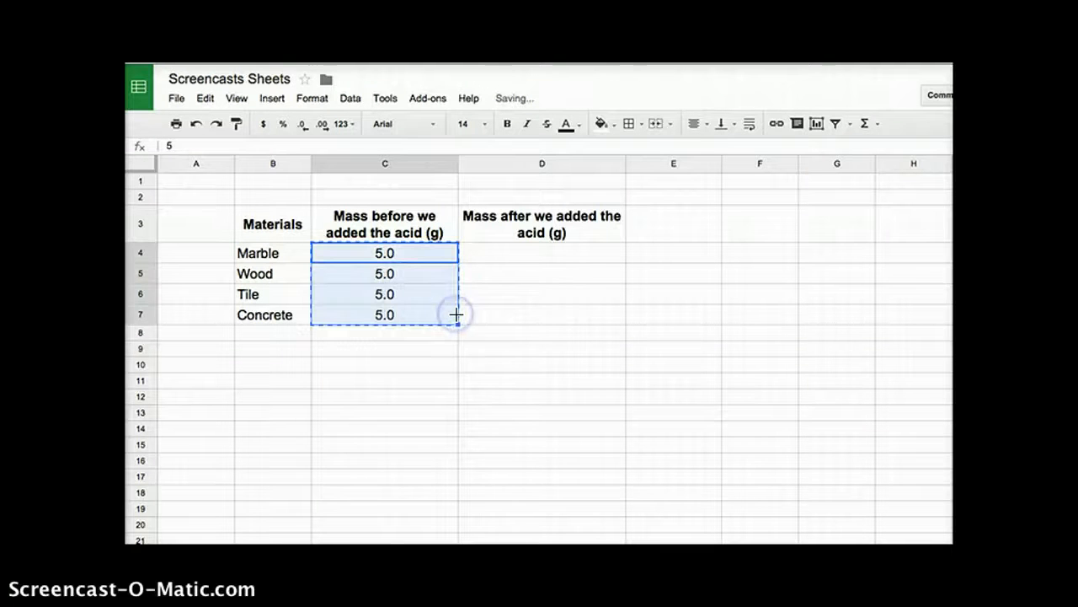
pyautogui.click(434, 348)
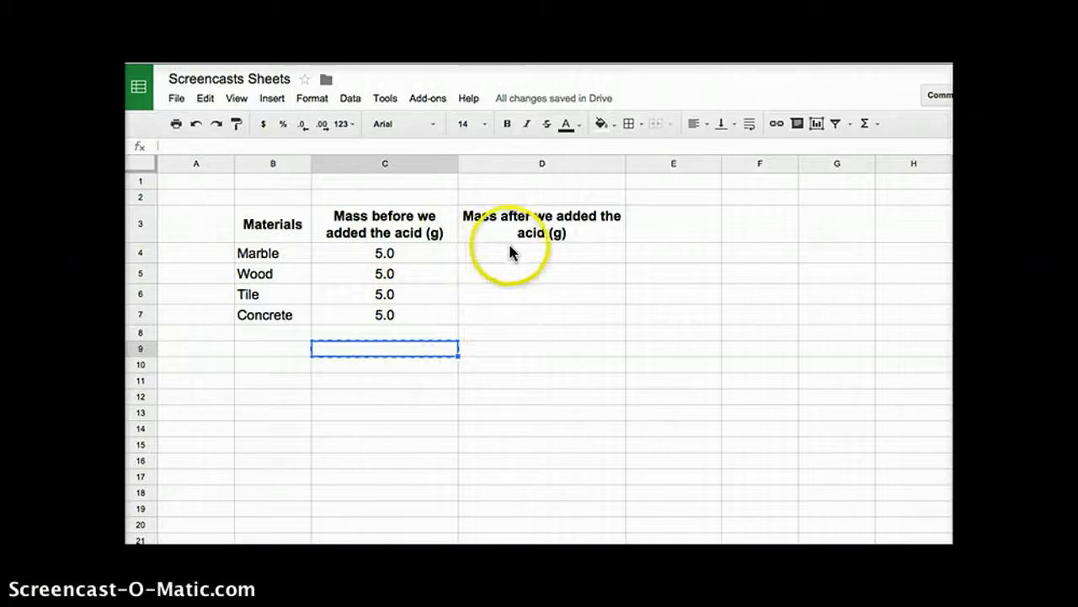
# Step: Enter the masses after adding the acid in D4:D7: 4.5 for marble, 5 for wood, 4.7 for tile and 4.2 for concrete
pyautogui.click(542, 253)
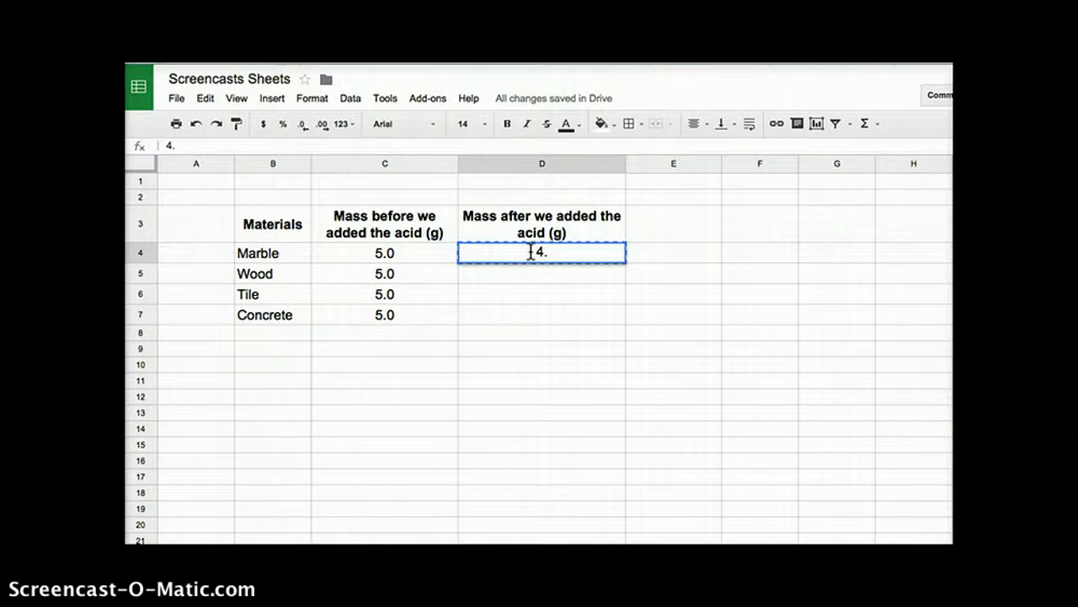
pyautogui.press('Return')
pyautogui.write('5')
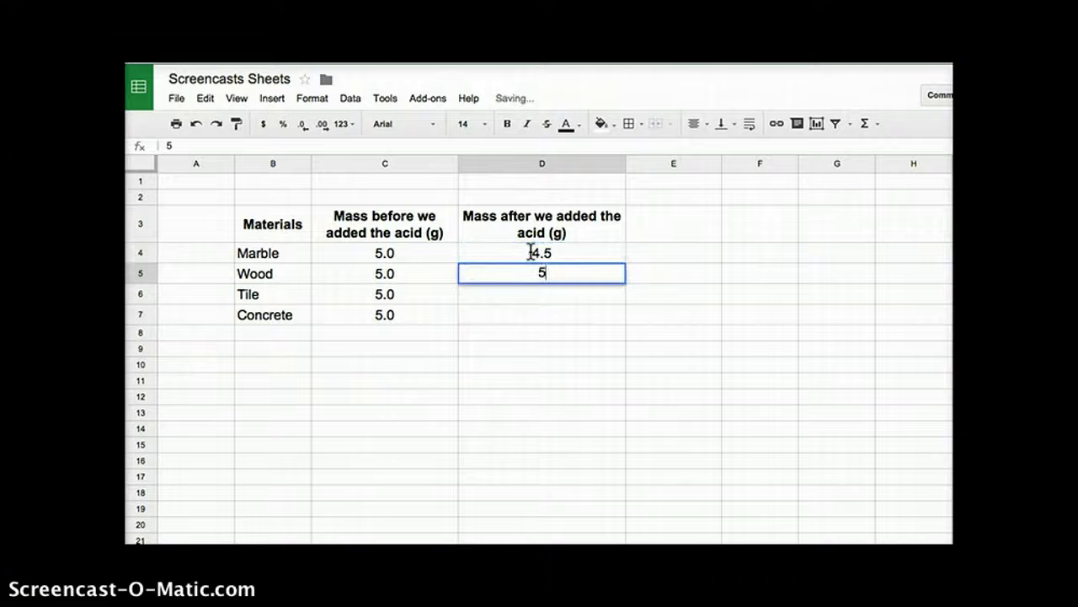
pyautogui.press('Return')
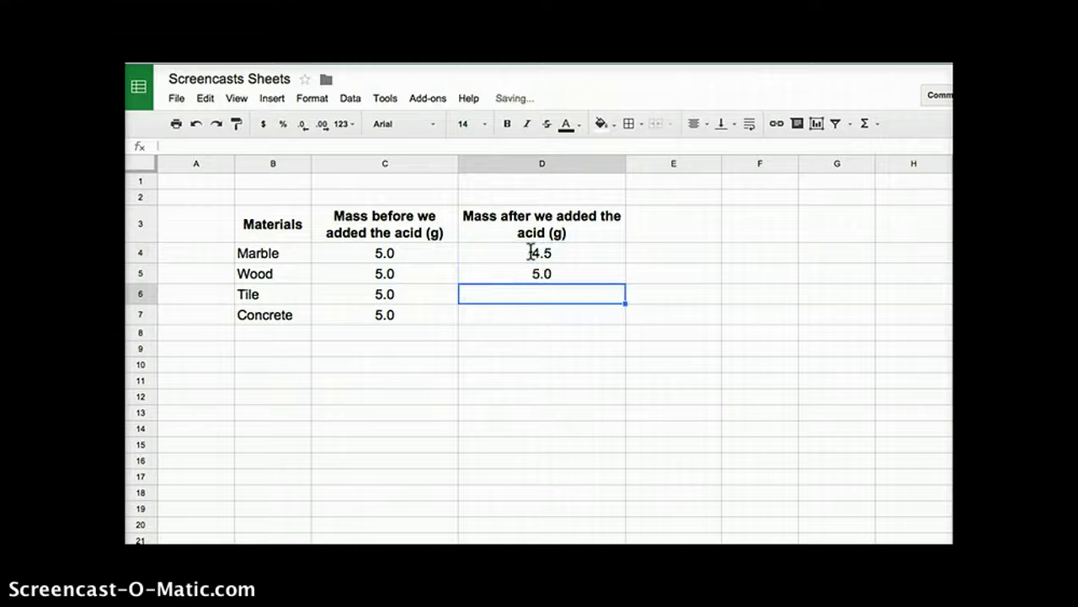
pyautogui.write('4.')
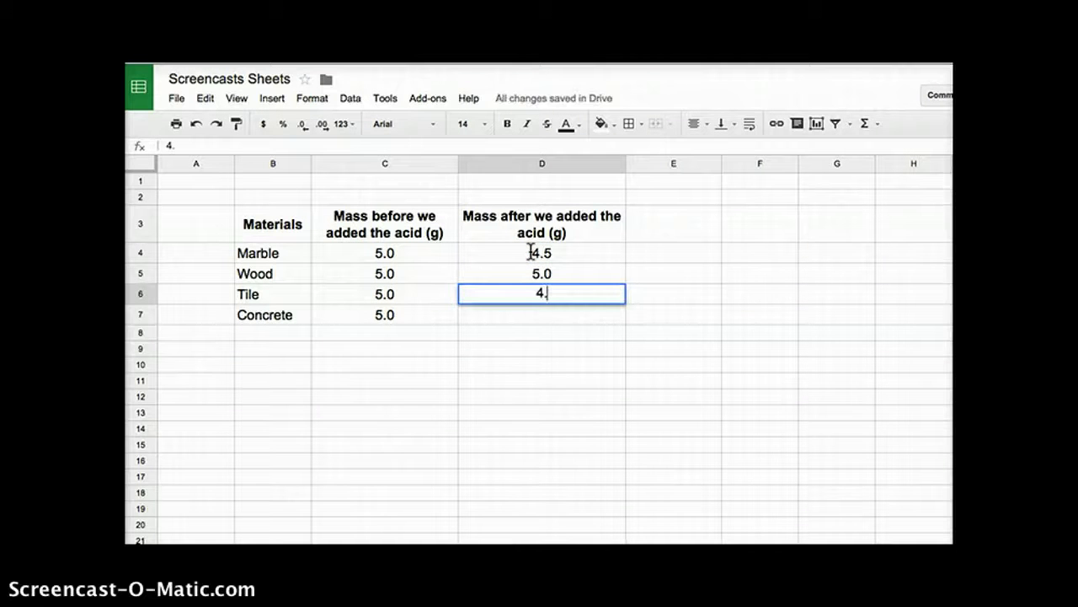
pyautogui.write('7')
pyautogui.press('Return')
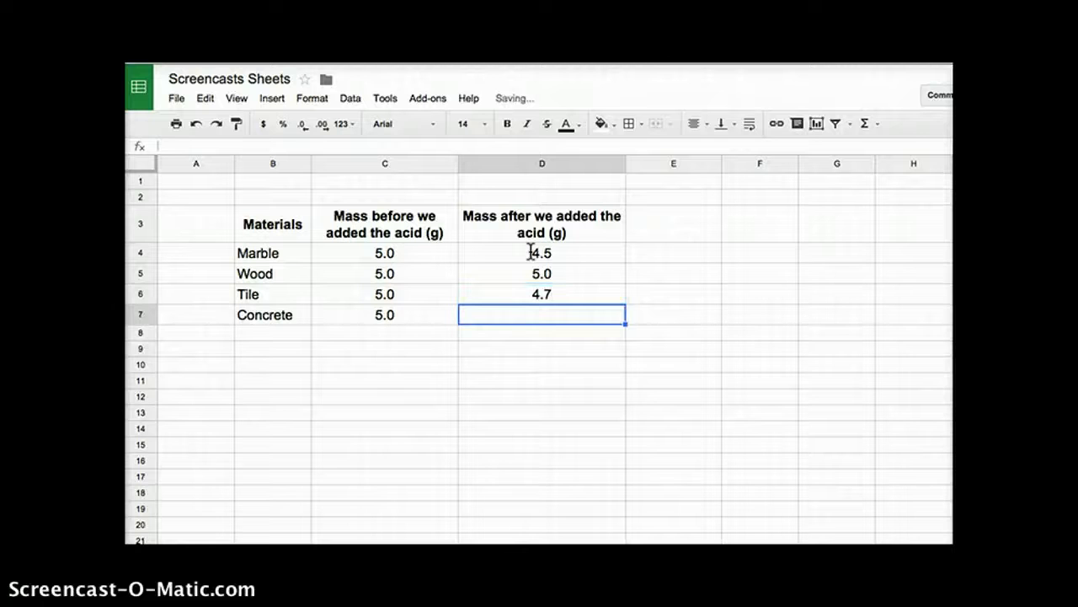
pyautogui.write('4')
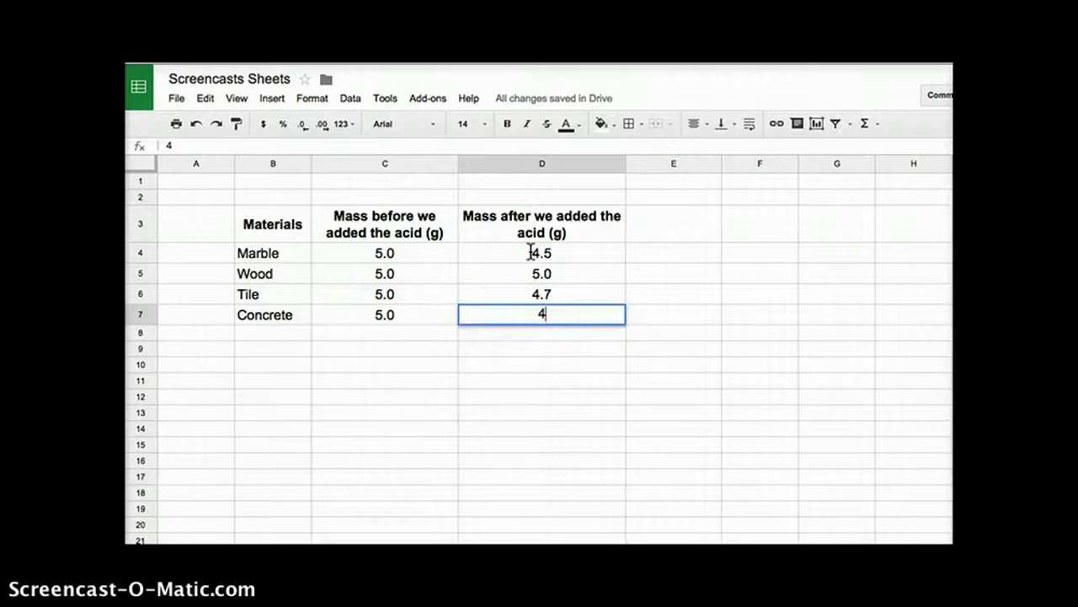
pyautogui.write('.2')
pyautogui.click(545, 351)
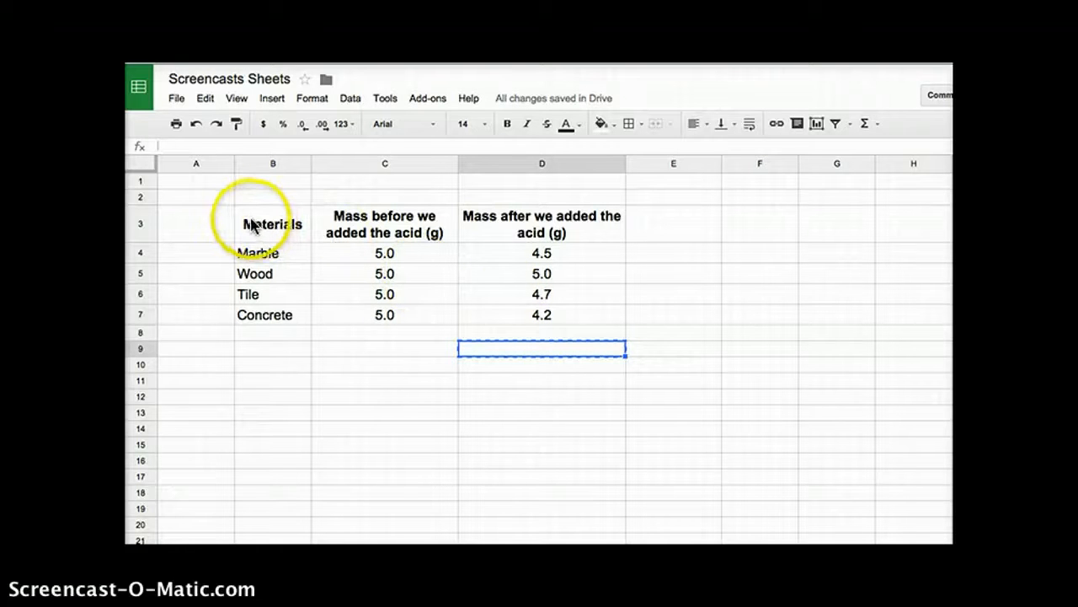
# Step: Apply all borders to the whole data table in B3:D7 and deselect it
pyautogui.moveTo(249, 224); pyautogui.dragTo(587, 312)
pyautogui.hotkey('ctrl', 'c')
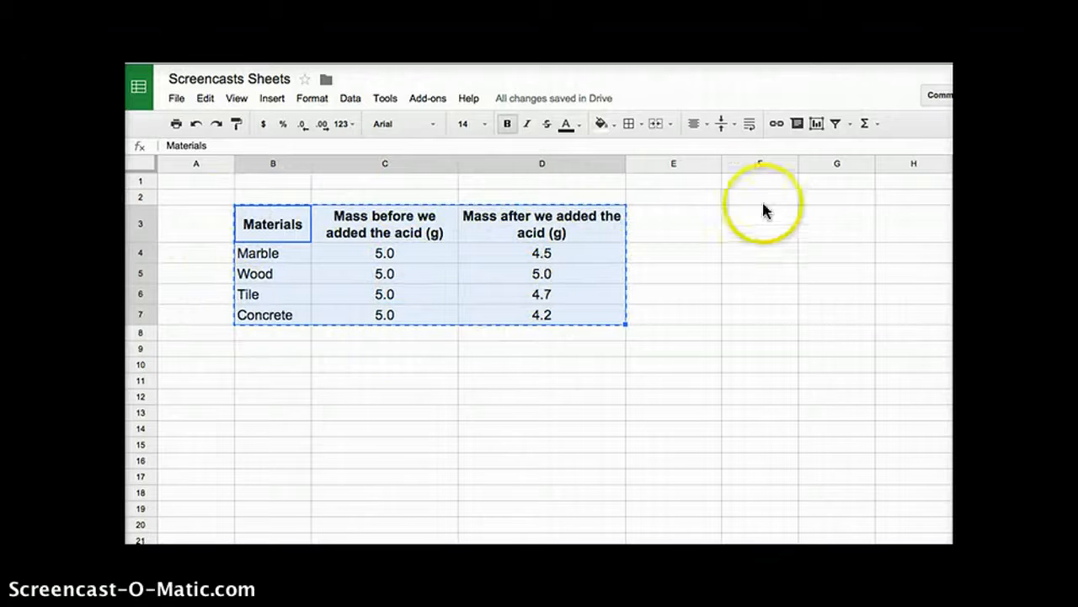
pyautogui.click(638, 123)
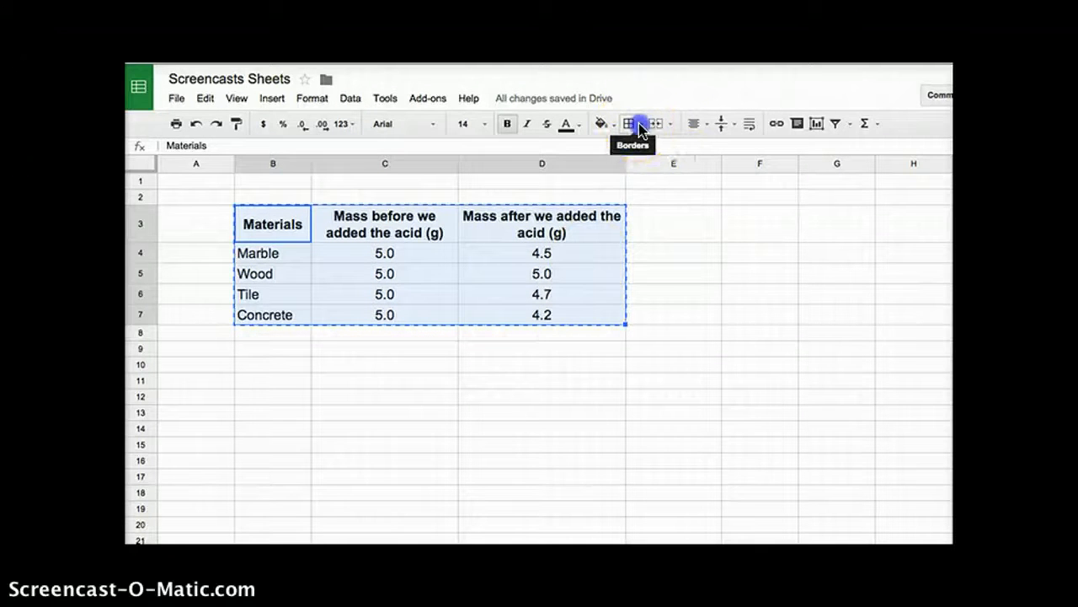
pyautogui.click(637, 155)
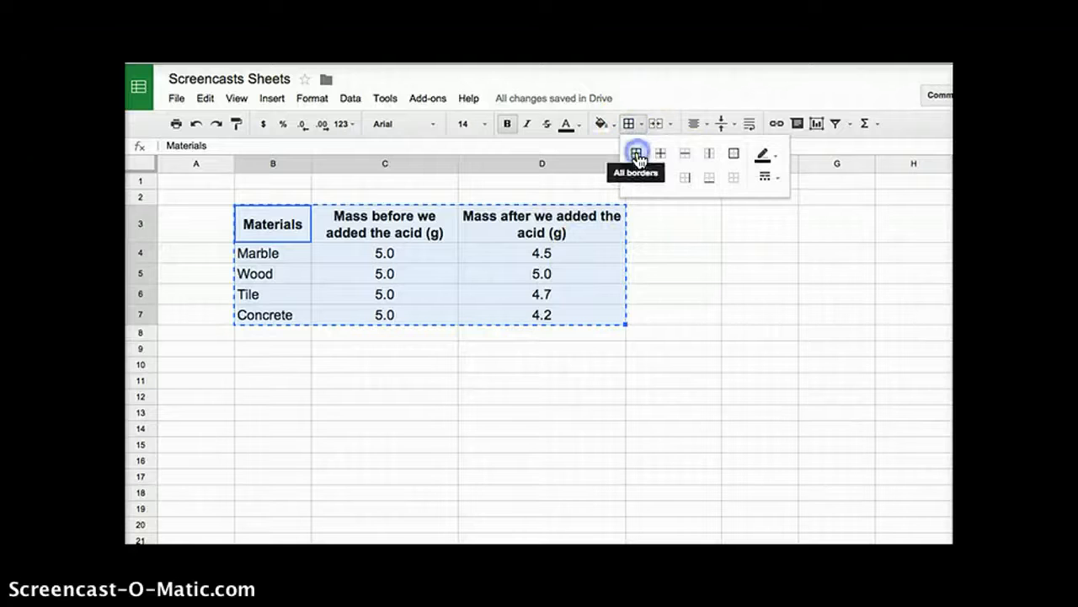
pyautogui.click(672, 251)
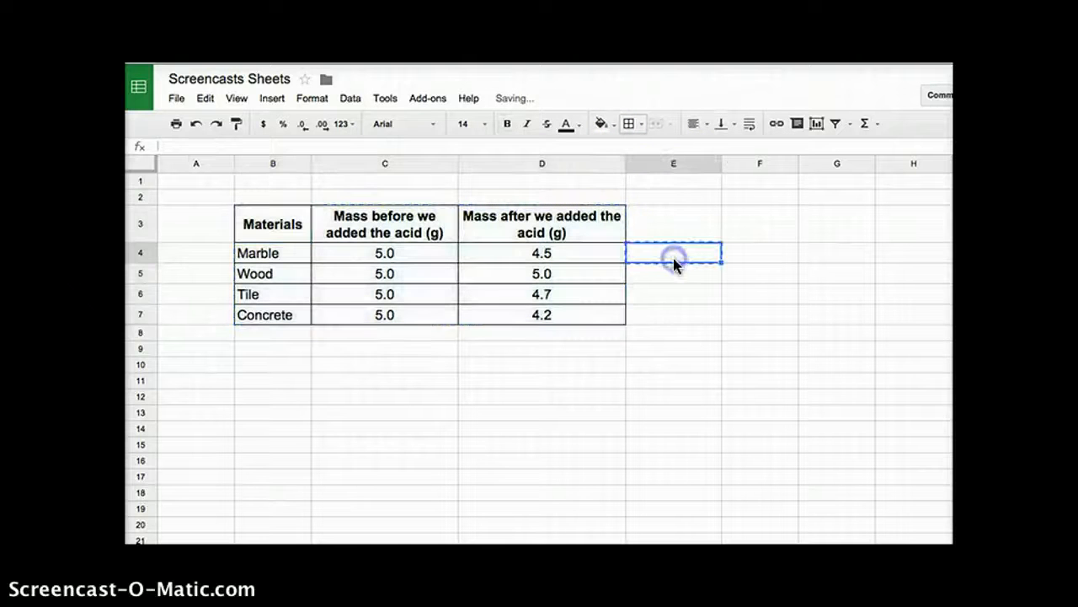
pyautogui.click(638, 396)
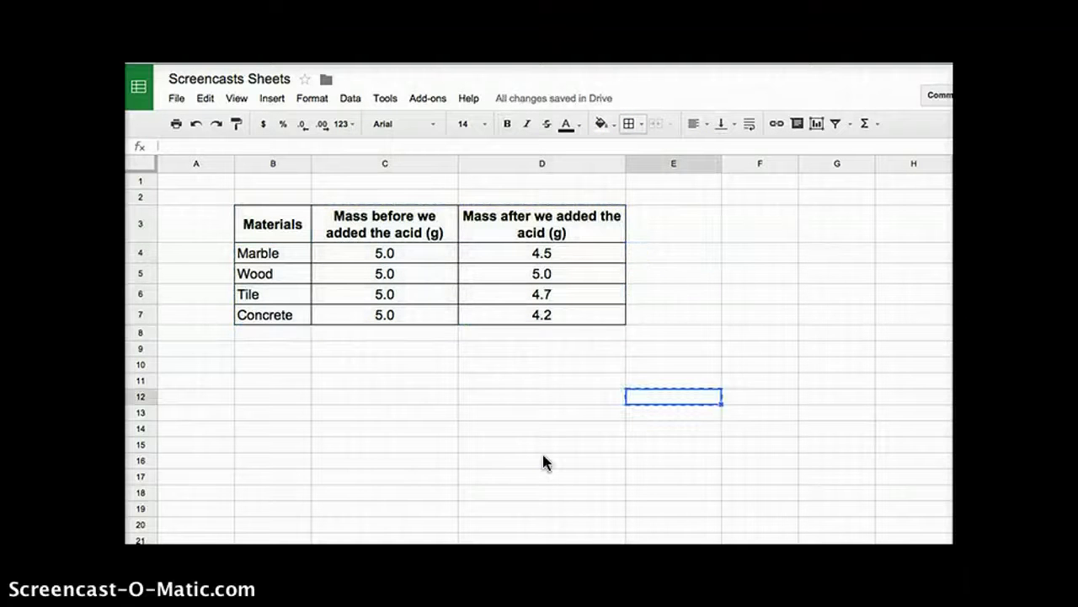